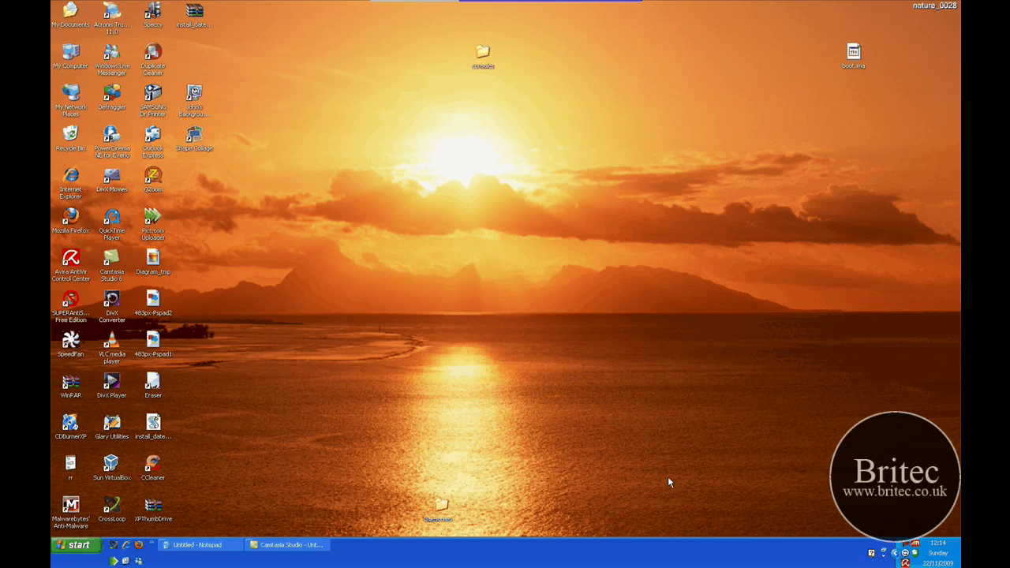
# Open Local Disk (C:) from My Computer on the desktop
pyautogui.doubleClick(84, 55)
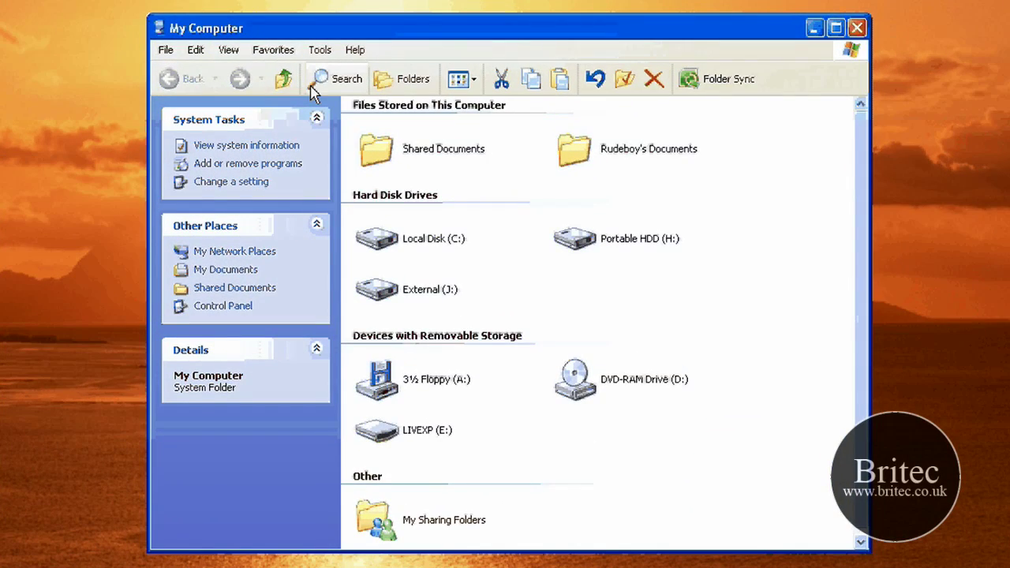
pyautogui.doubleClick(419, 239)
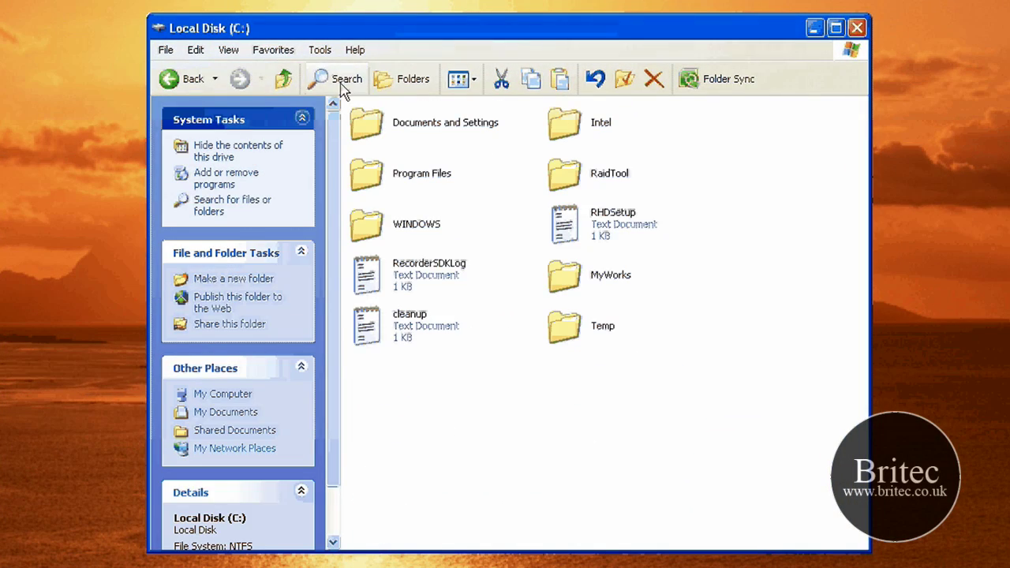
# In Folder Options, show hidden files, unhide protected OS files, and show file extensions
pyautogui.click(320, 50)
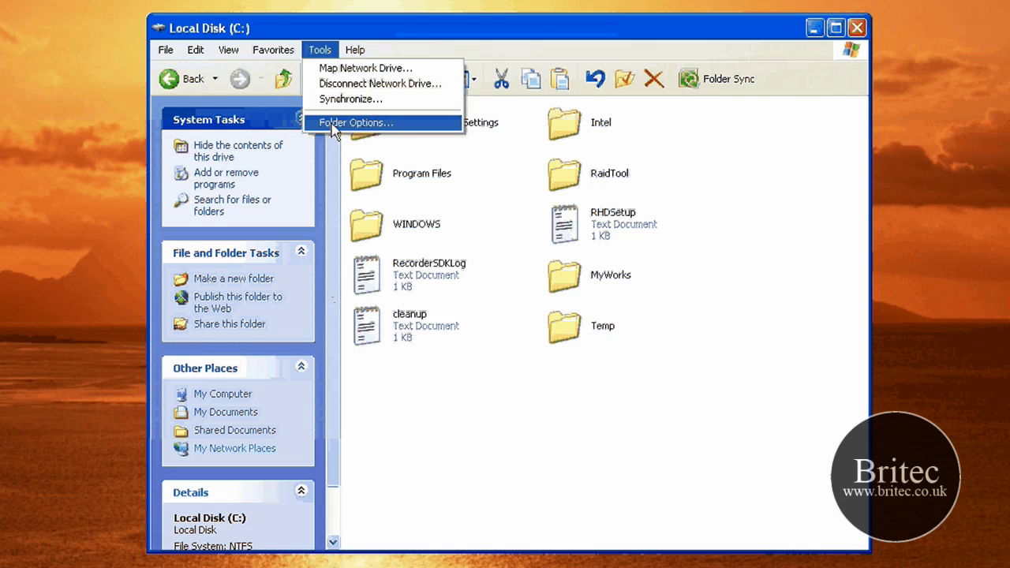
pyautogui.click(335, 126)
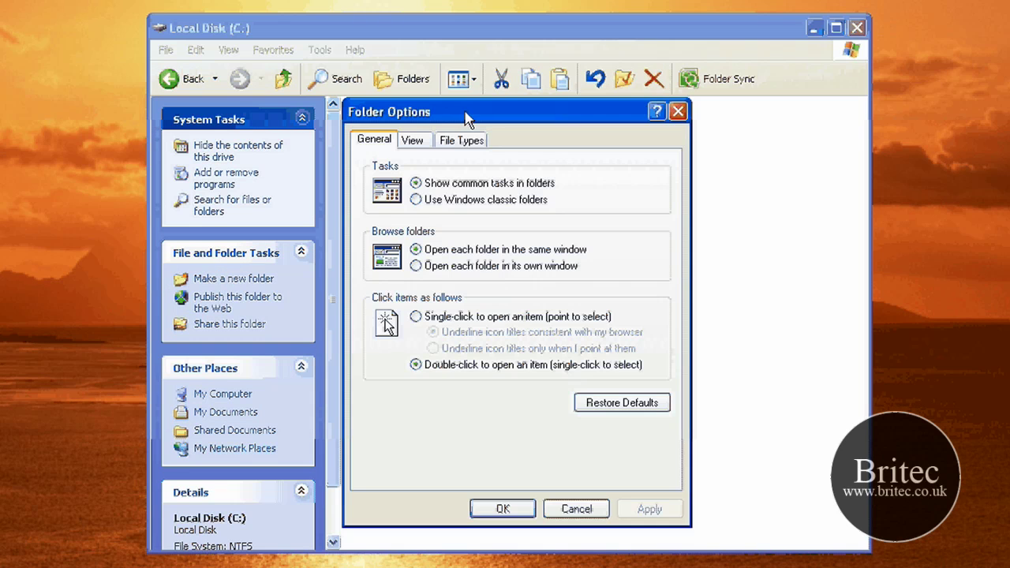
pyautogui.click(412, 140)
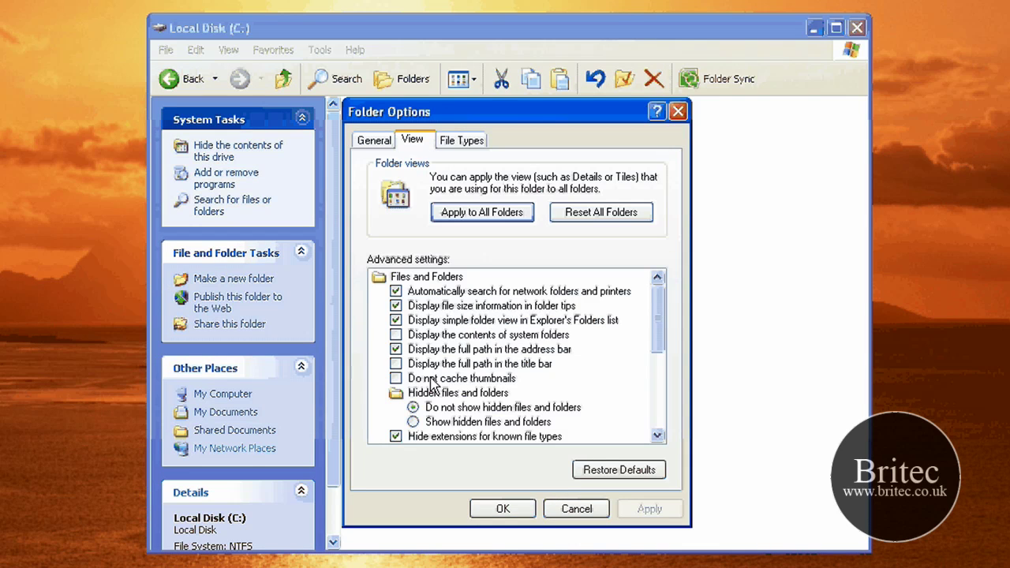
pyautogui.click(488, 421)
pyautogui.scroll(-2, 563, 405)
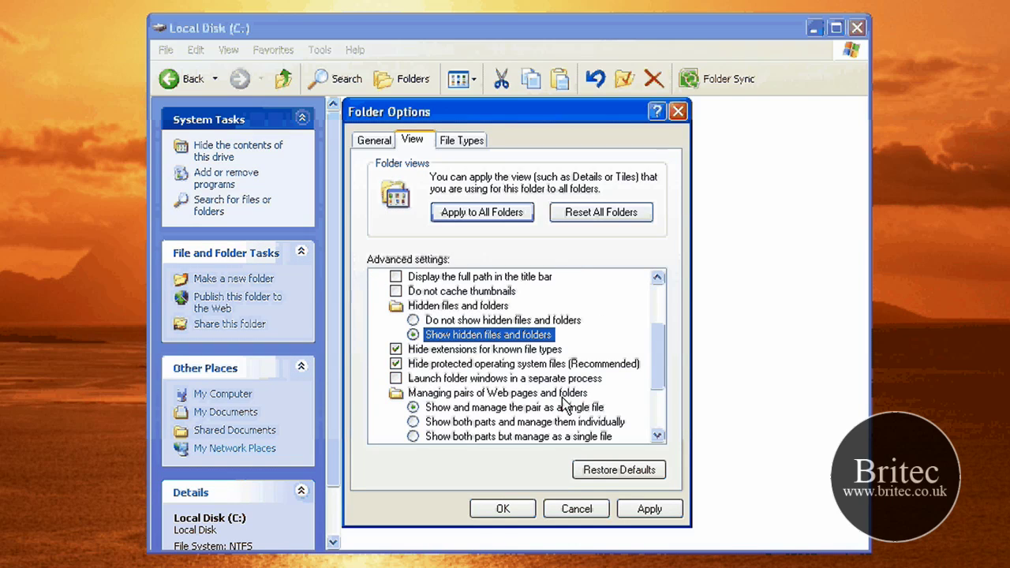
pyautogui.click(401, 365)
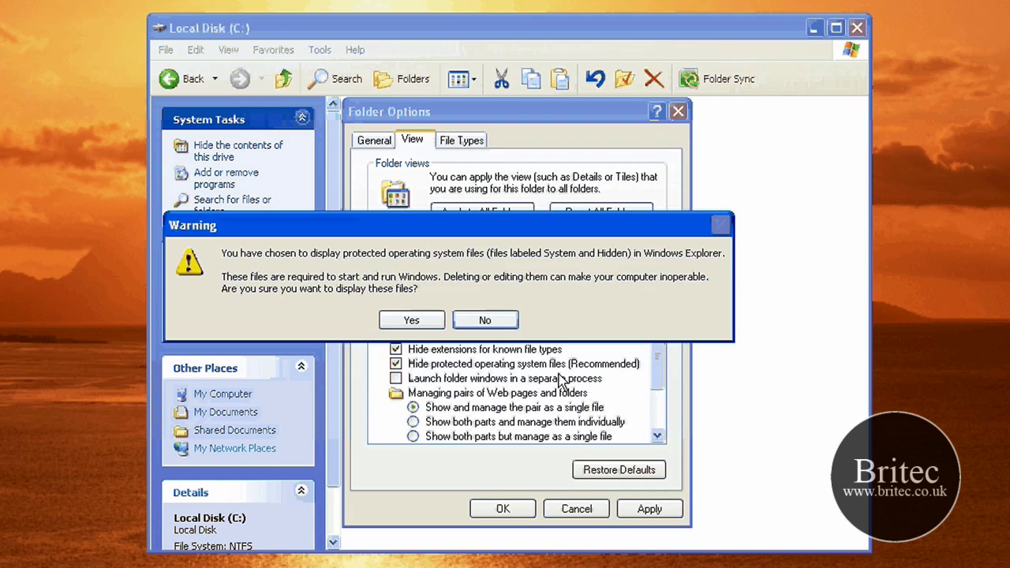
pyautogui.click(427, 327)
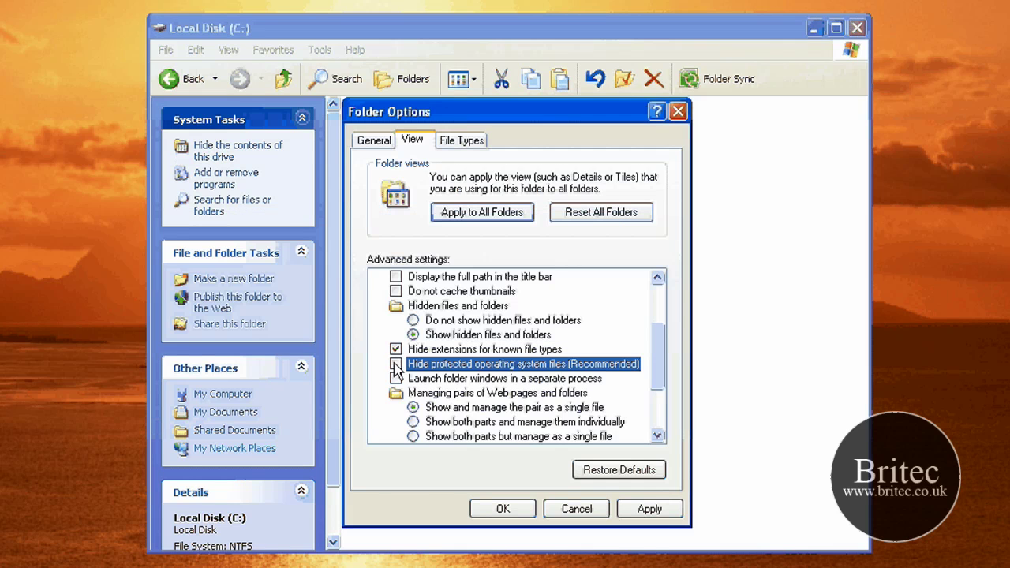
pyautogui.click(395, 349)
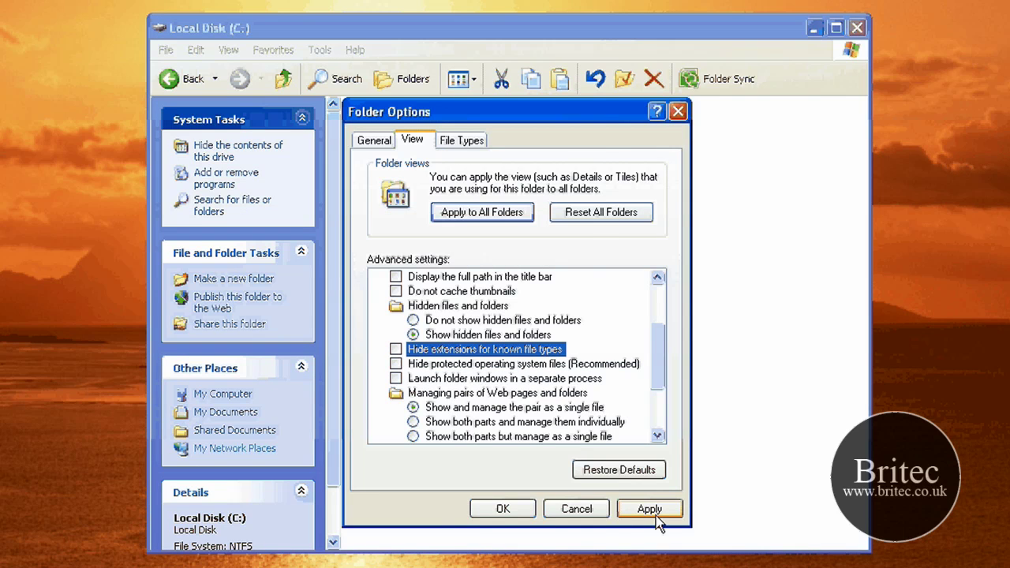
pyautogui.click(503, 509)
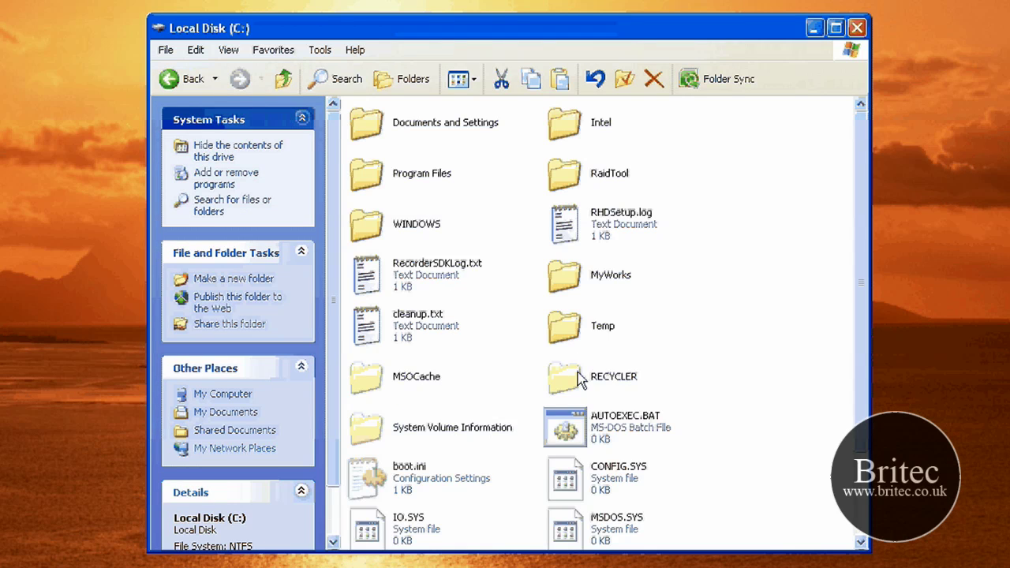
pyautogui.scroll(-3, 643, 505)
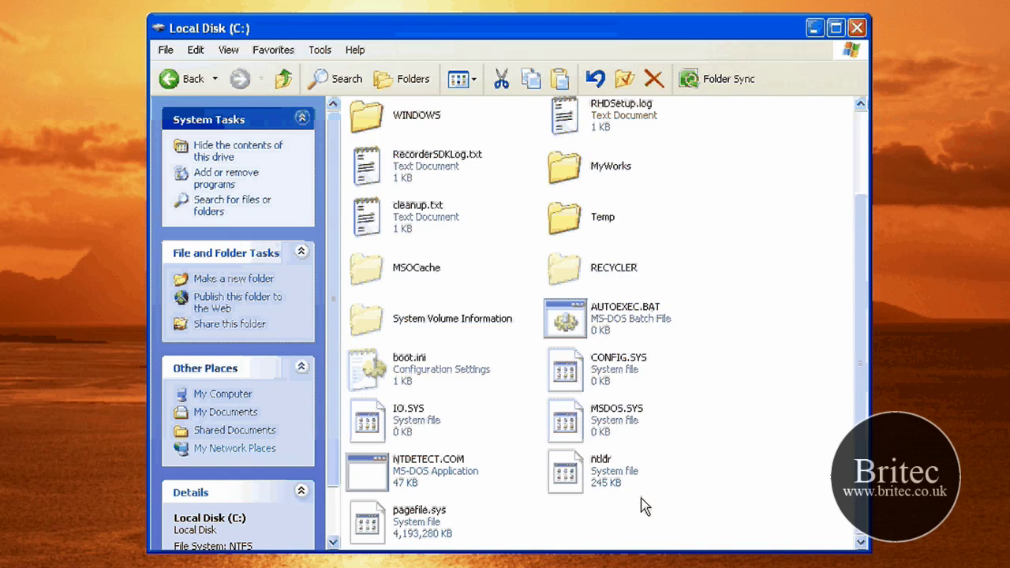
pyautogui.moveTo(673, 534); pyautogui.dragTo(360, 377)
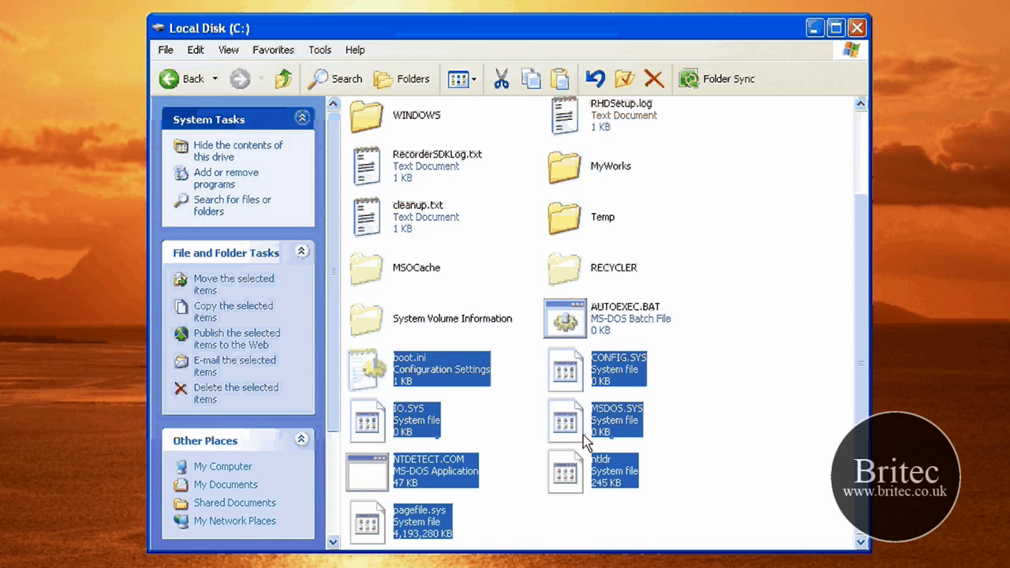
pyautogui.click(760, 472)
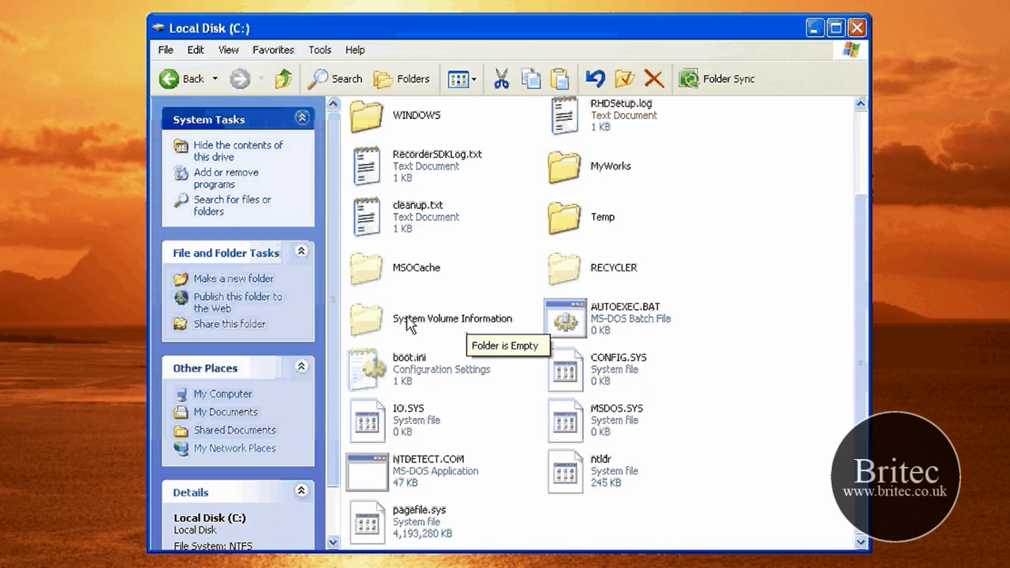
pyautogui.doubleClick(451, 323)
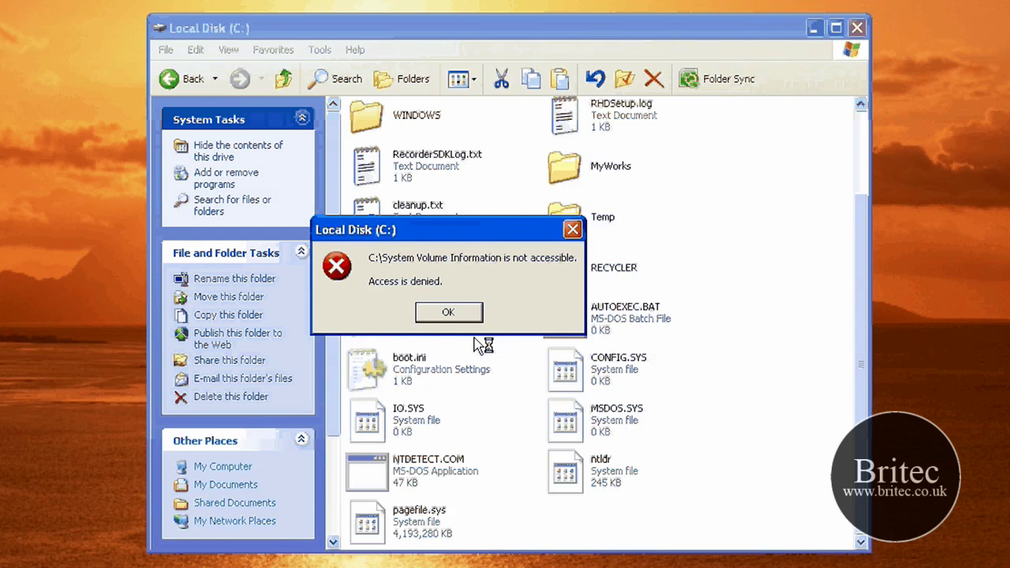
pyautogui.moveTo(434, 235); pyautogui.dragTo(466, 273)
pyautogui.click(497, 350)
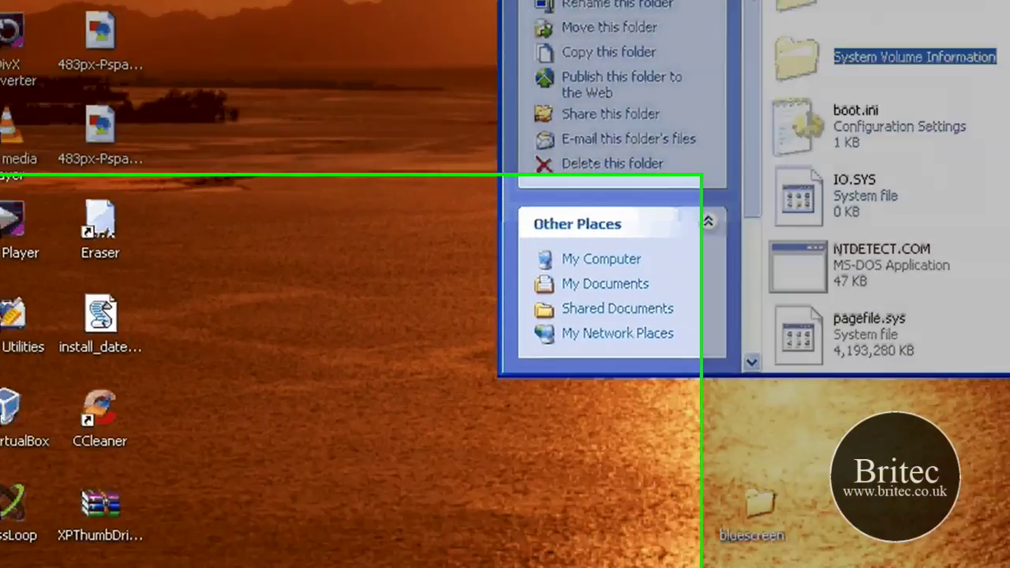
# Close the C: window and launch Command Prompt by running cmd from Run
pyautogui.click(857, 28)
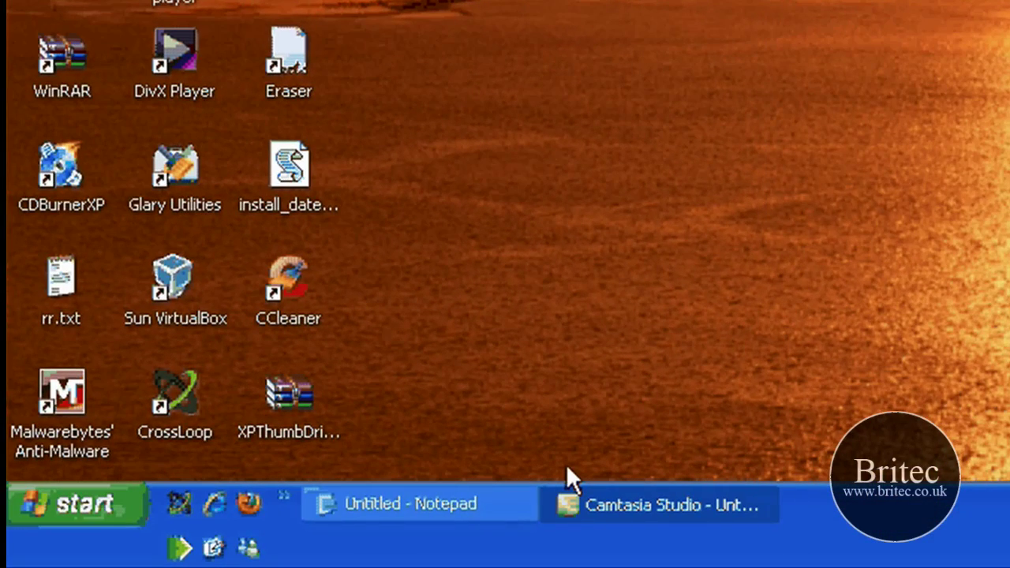
pyautogui.press('super')
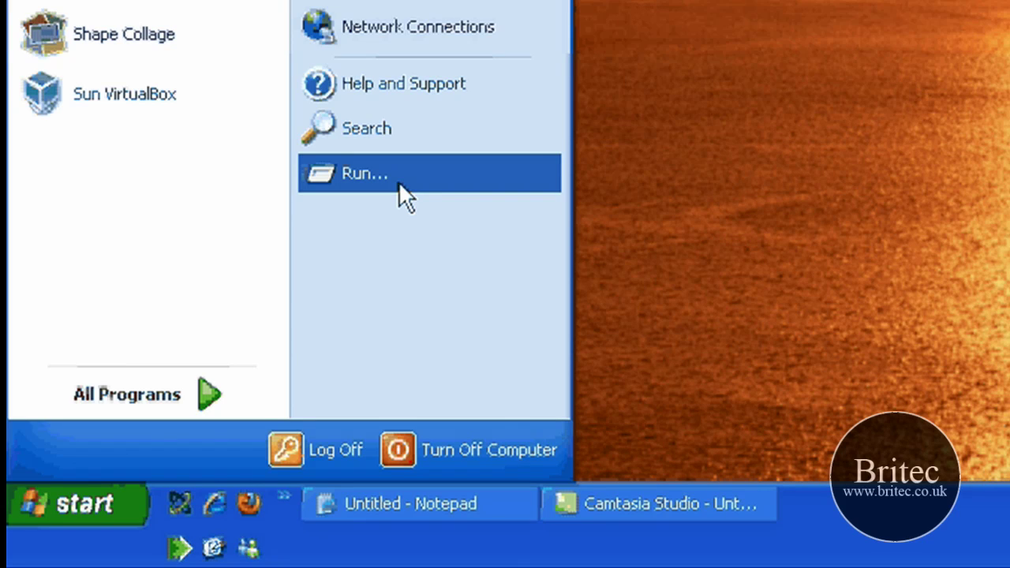
pyautogui.click(399, 182)
pyautogui.write('cmd')
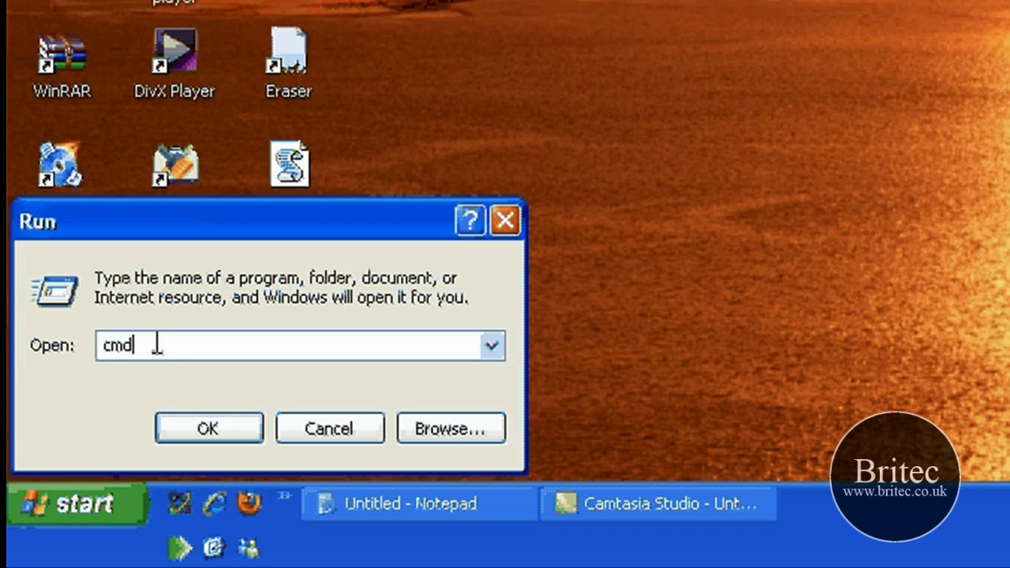
pyautogui.click(210, 418)
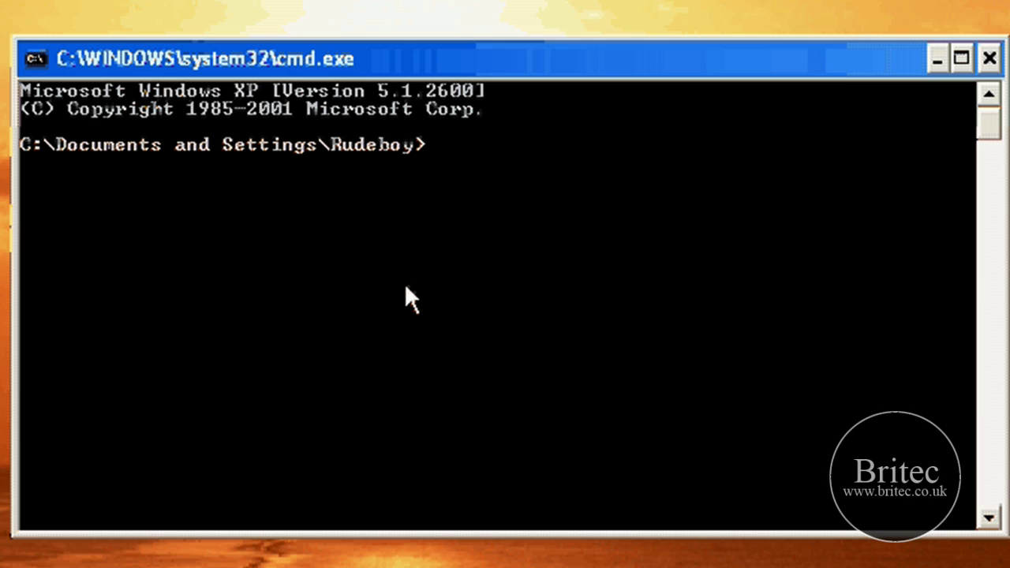
# Change to the C:\ root with cd c:\ and clear the console with cls
pyautogui.write('cd c:')
pyautogui.write('\\')
pyautogui.press('Return')
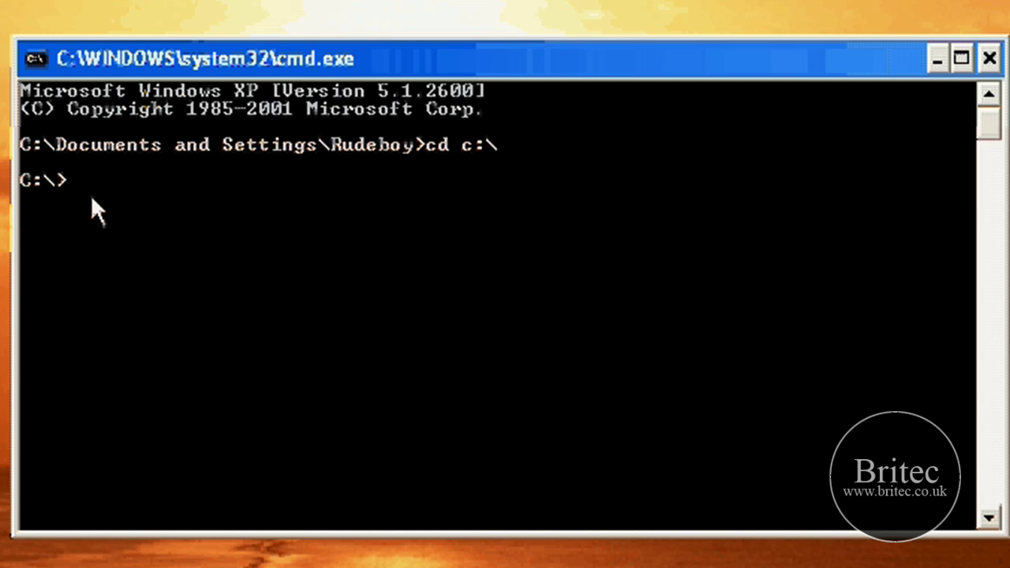
pyautogui.write('cls')
pyautogui.press('Return')
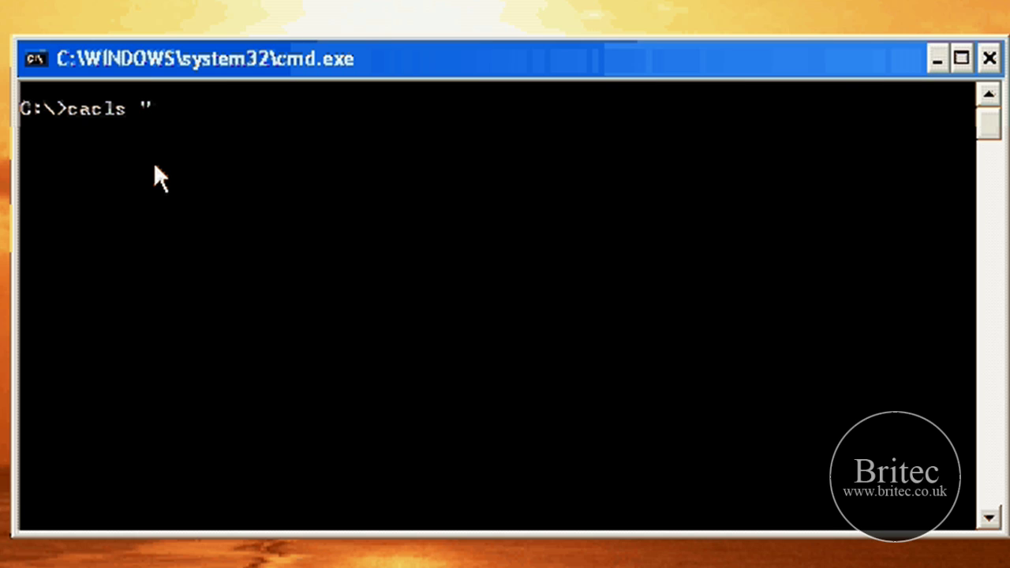
# Type the partial command cacls "c:\system volume information" /E /G, fixing typos
pyautogui.write('c:\\')
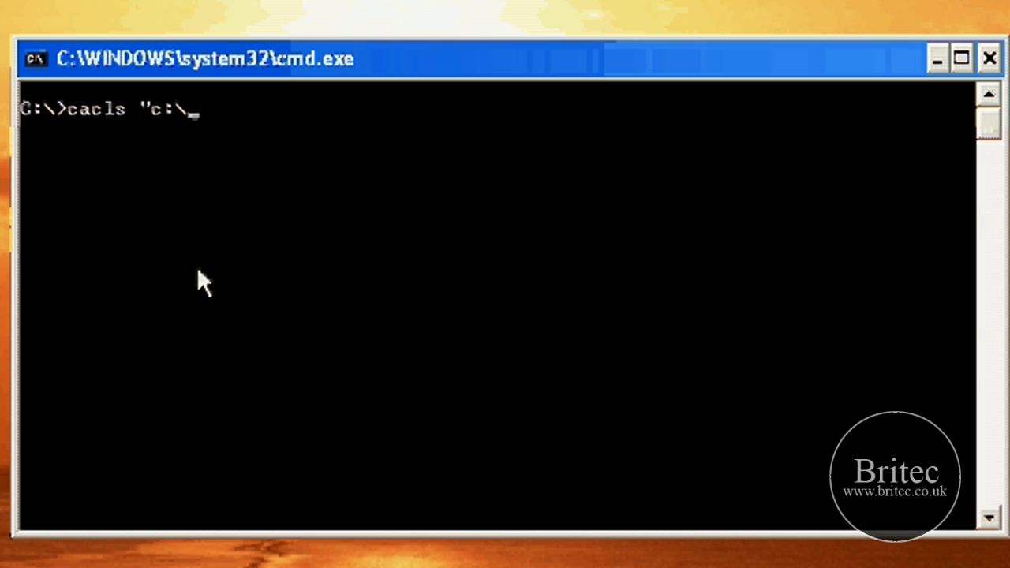
pyautogui.write('system')
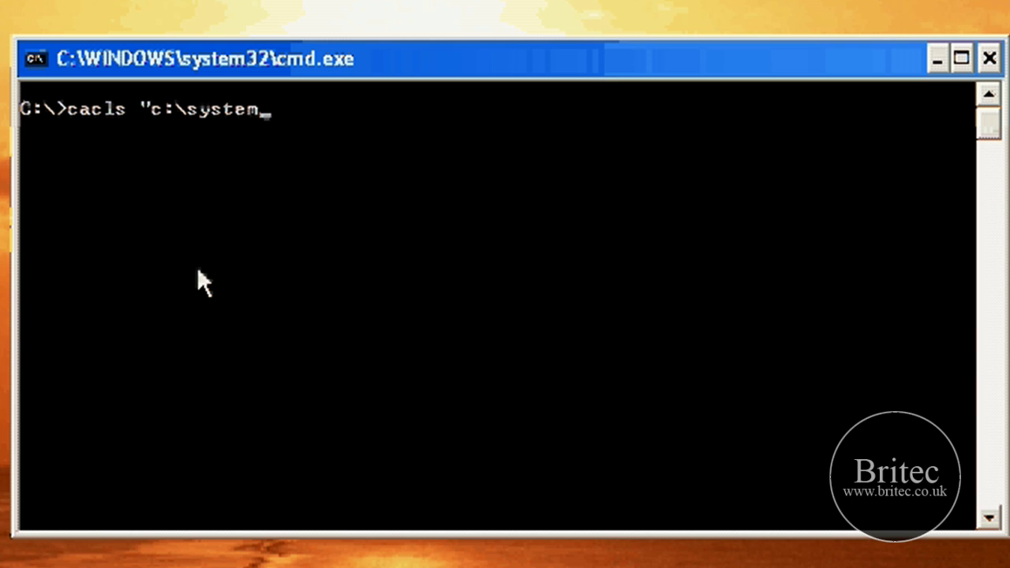
pyautogui.write(' volume ')
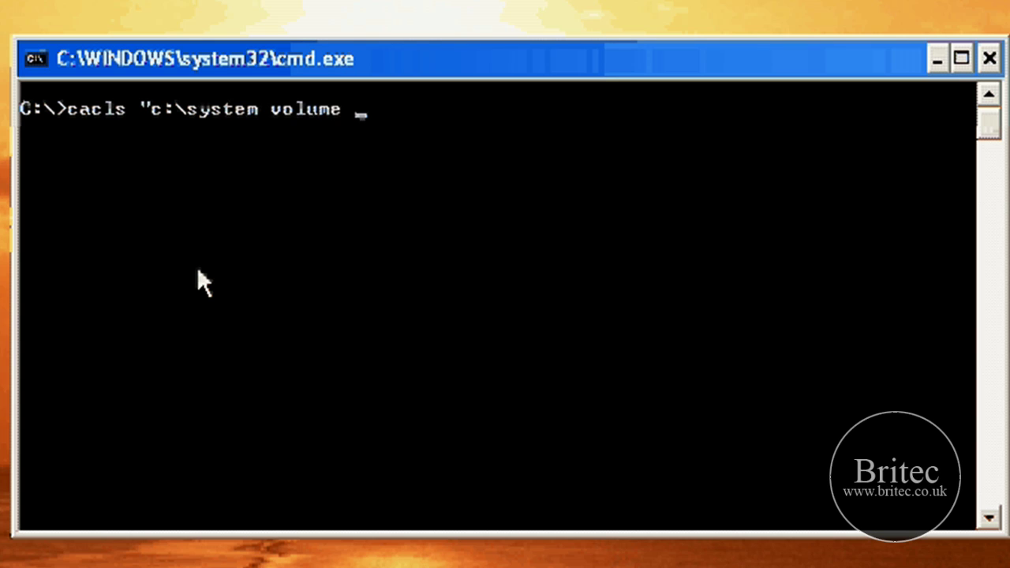
pyautogui.write('in')
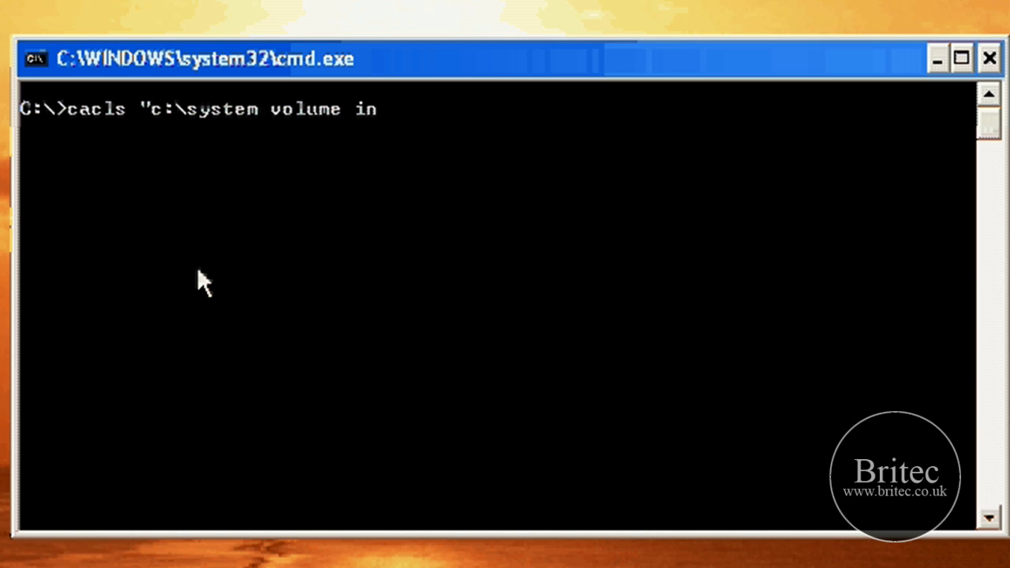
pyautogui.write('formation')
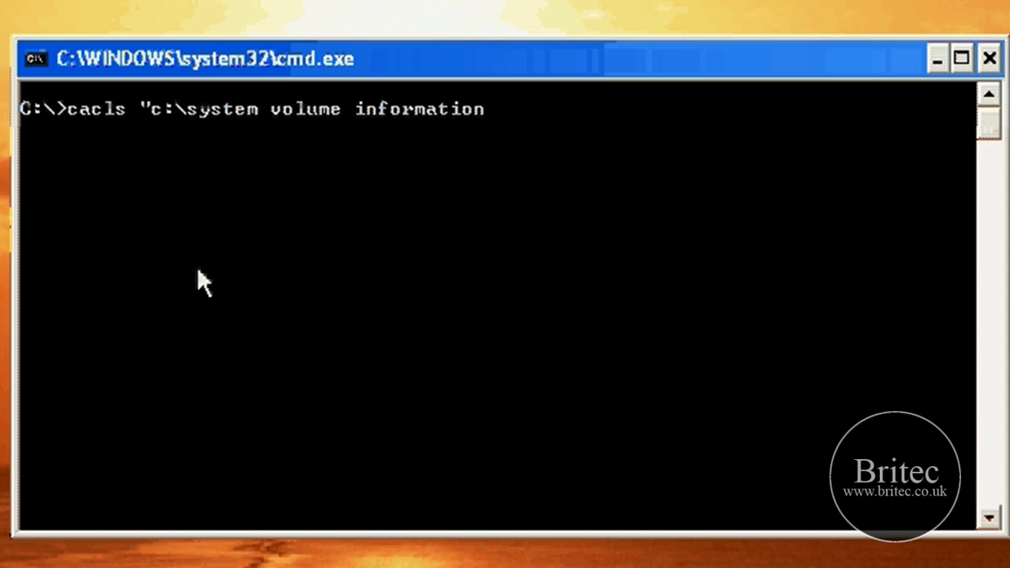
pyautogui.write('"')
pyautogui.write(' /E')
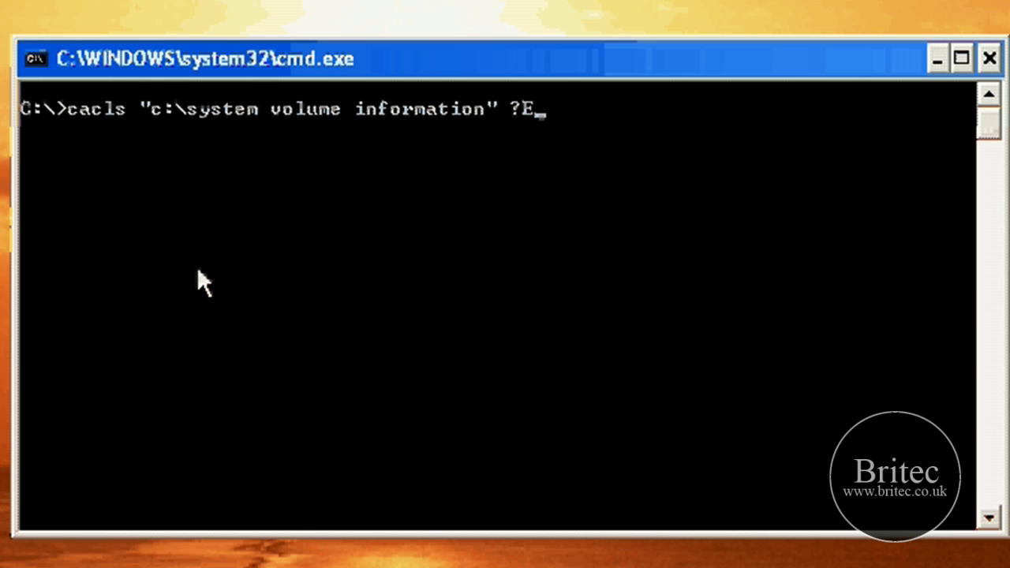
pyautogui.press('BackSpace')
pyautogui.press('BackSpace')
pyautogui.write('/E ?')
pyautogui.press('BackSpace')
pyautogui.write('/G')
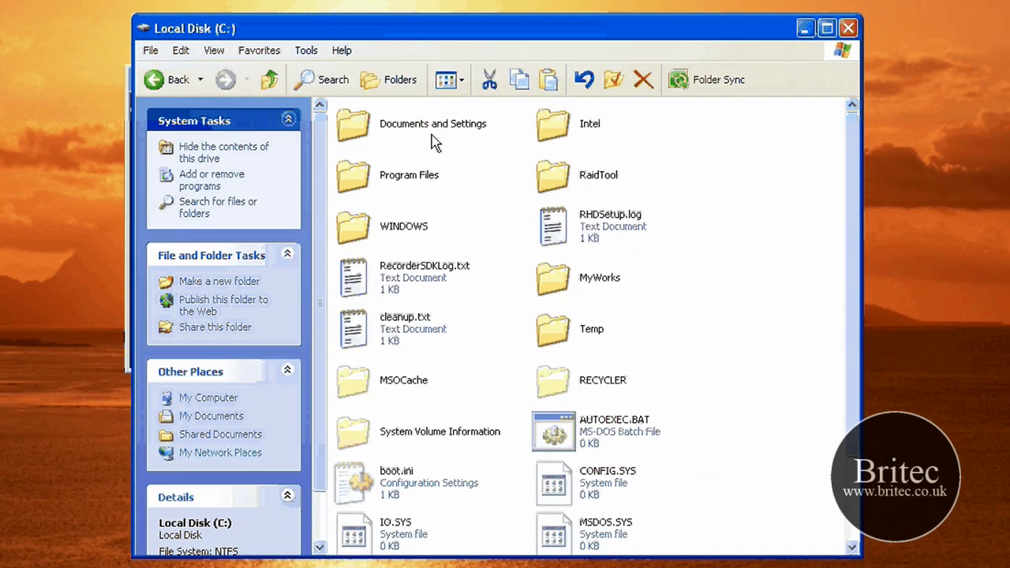
# Open Documents and Settings to look up the user's account folder name
pyautogui.doubleClick(431, 134)
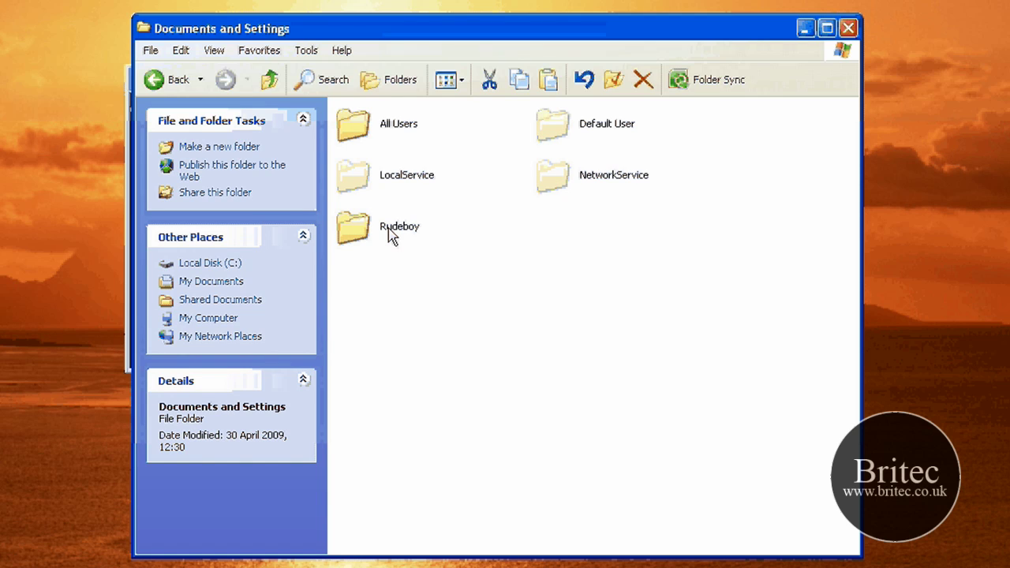
pyautogui.moveTo(405, 236)
# Close Explorer and append the user's account name after /G on the cacls command
pyautogui.click(848, 29)
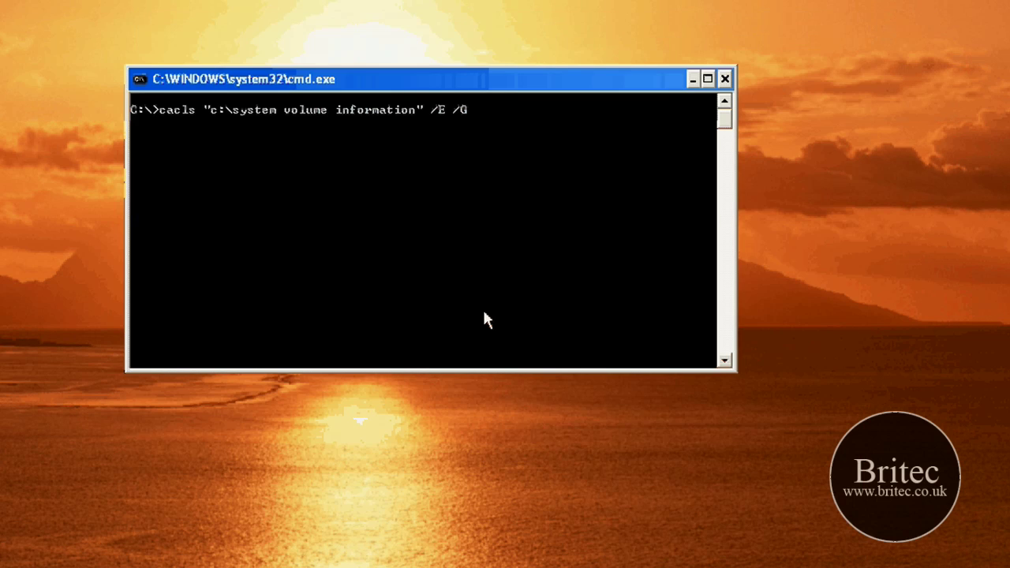
pyautogui.write('Rude')
pyautogui.write('boy')
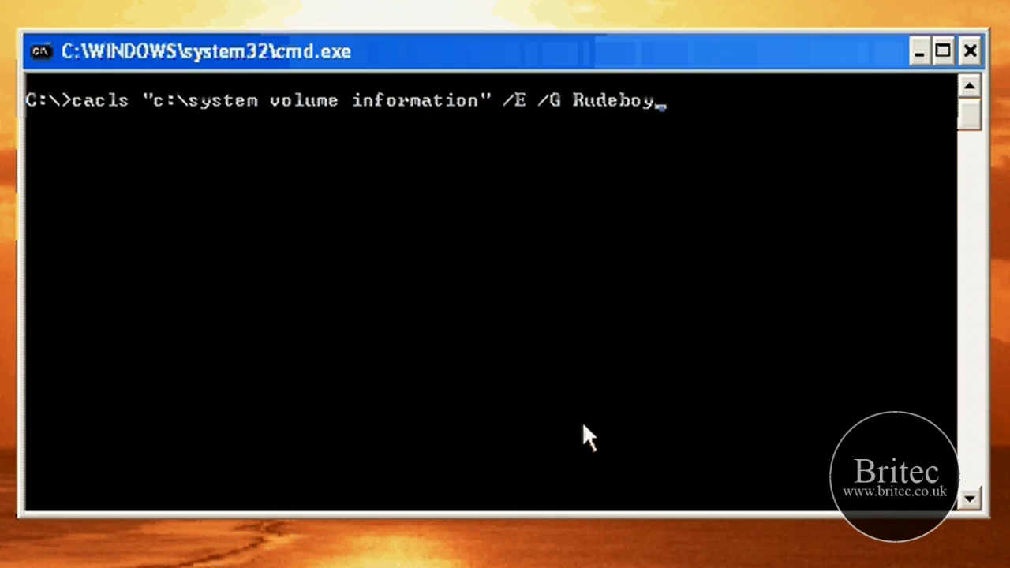
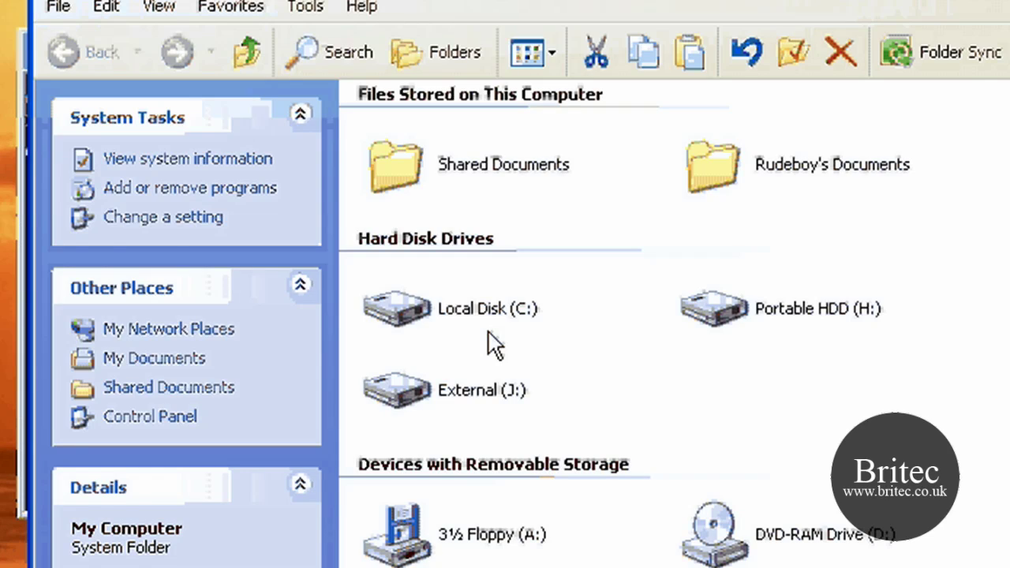
# Open Local Disk (C:) and its System Volume Information folder
pyautogui.doubleClick(486, 312)
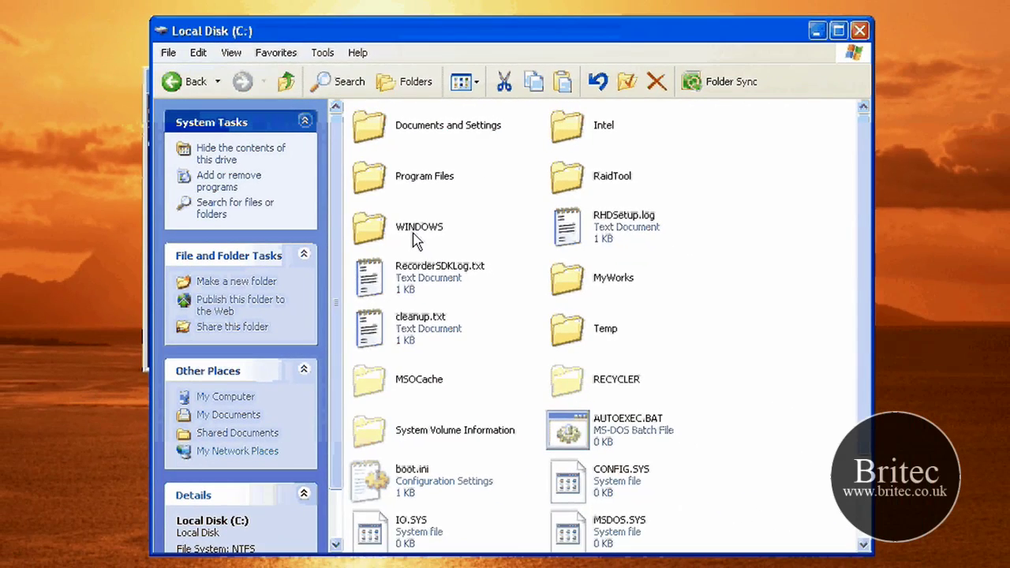
pyautogui.scroll(-2, 435, 328)
pyautogui.click(435, 323)
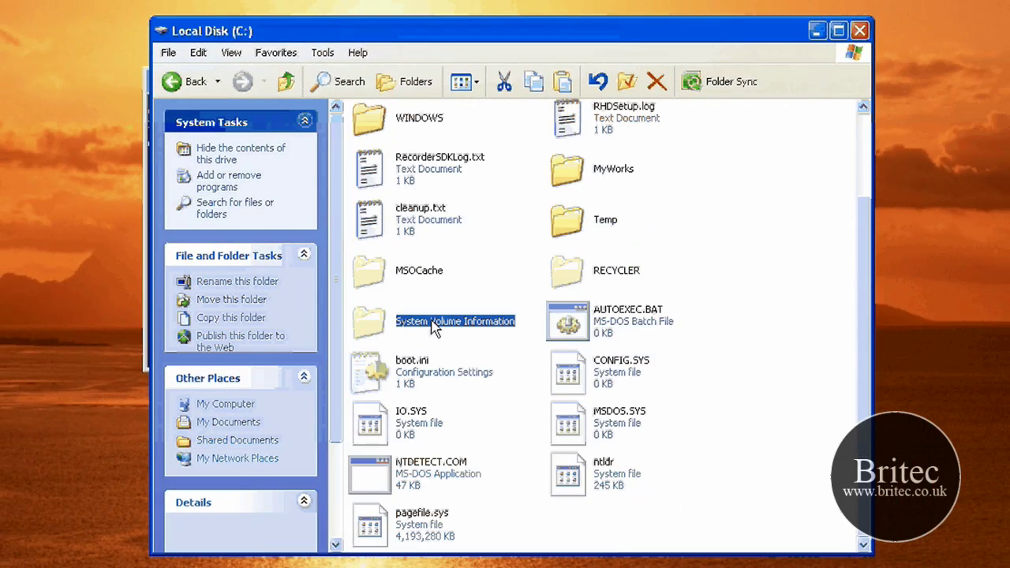
pyautogui.doubleClick(434, 325)
# Open the _restore folder and browse its restore points RP68 through RP89
pyautogui.click(429, 126)
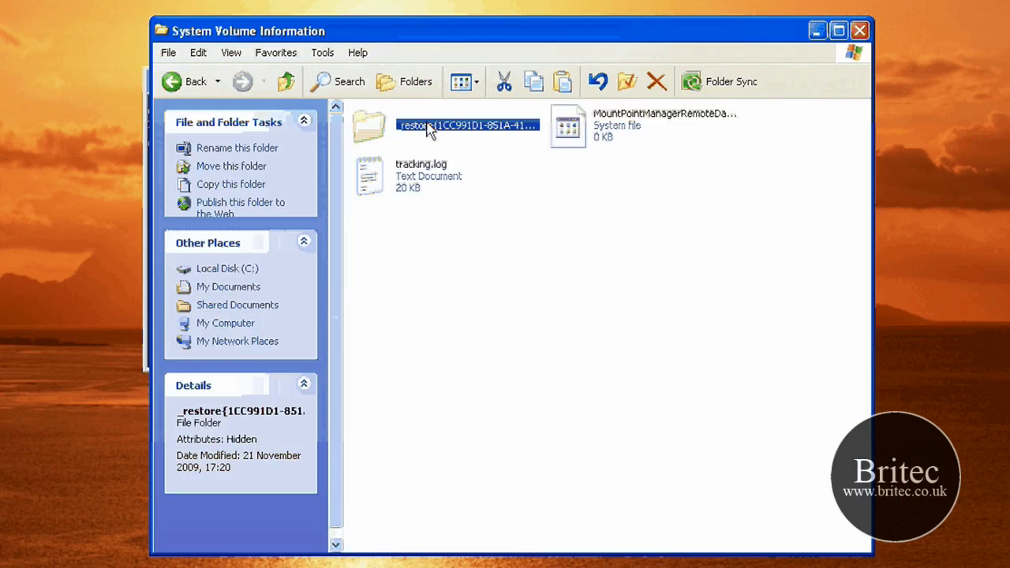
pyautogui.doubleClick(429, 126)
pyautogui.scroll(-10, 678, 256)
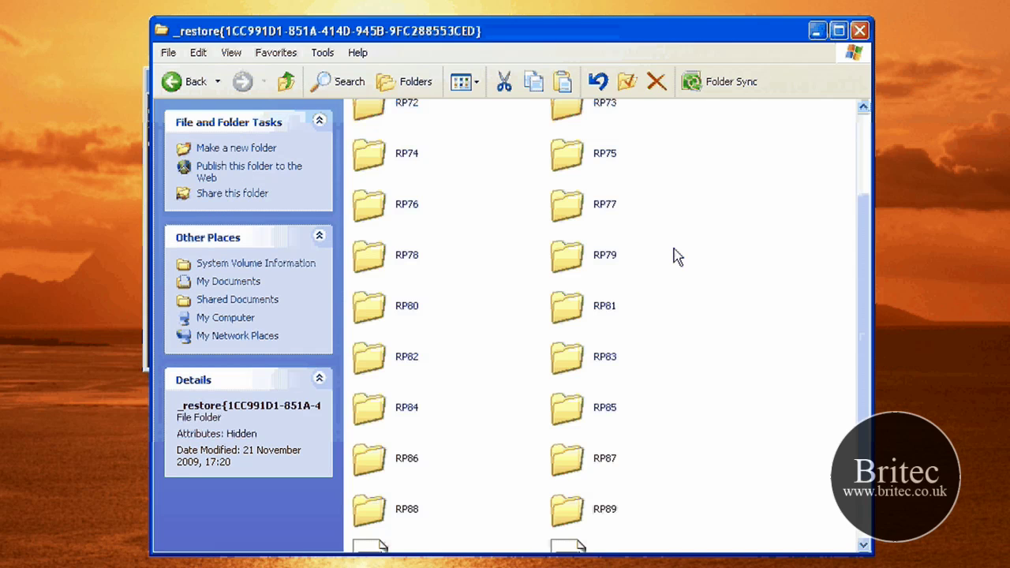
pyautogui.scroll(-2, 389, 297)
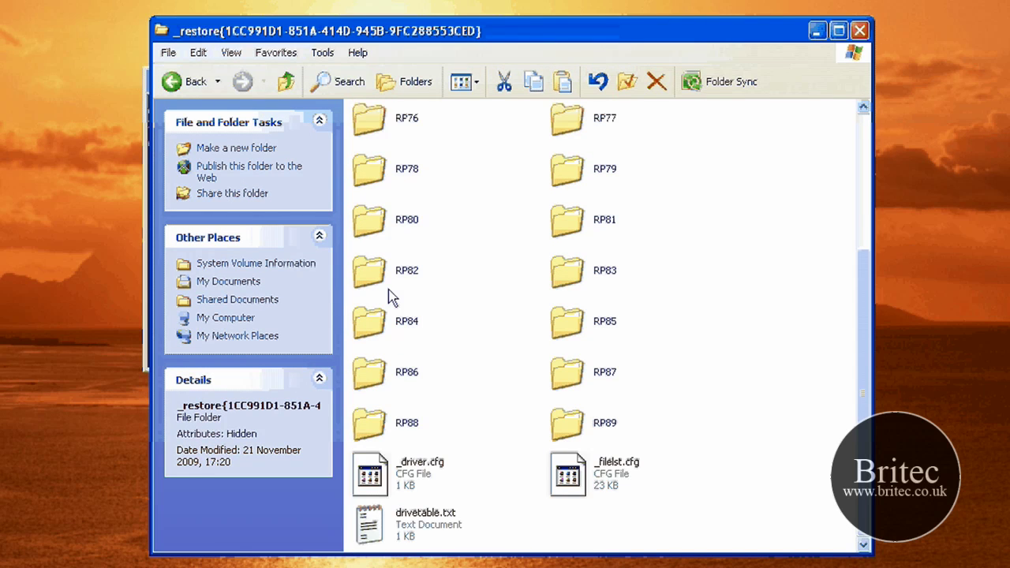
pyautogui.scroll(5, 666, 306)
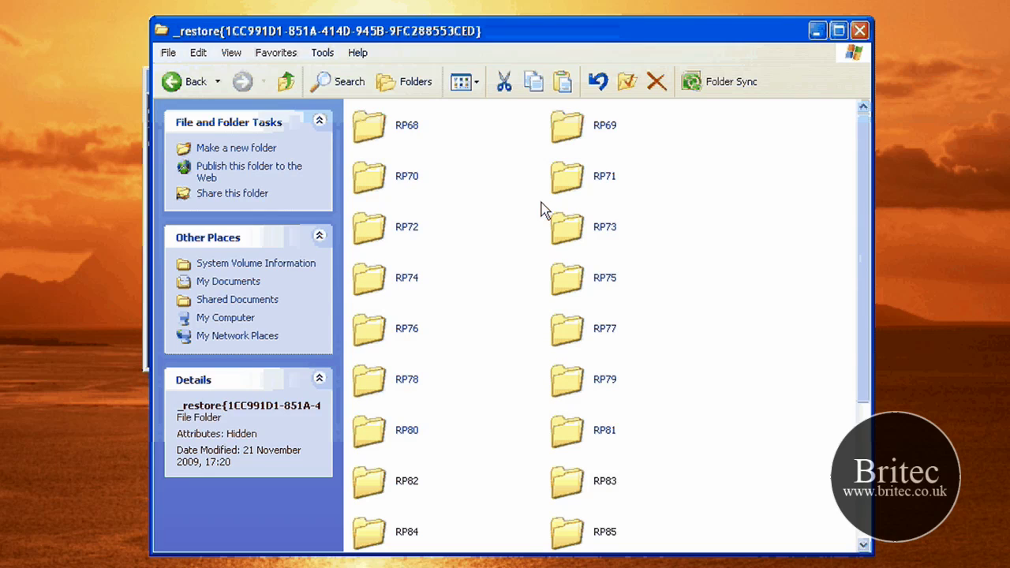
pyautogui.moveTo(590, 182)
pyautogui.moveTo(577, 283)
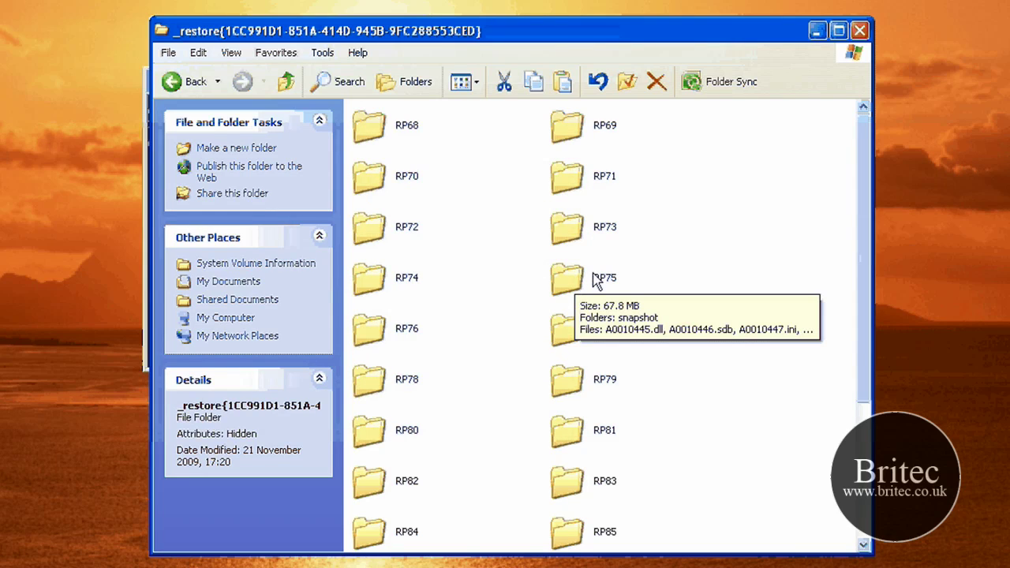
# Open the RP75 restore point, then navigate back through _restore to the Local Disk (C:) root
pyautogui.doubleClick(593, 276)
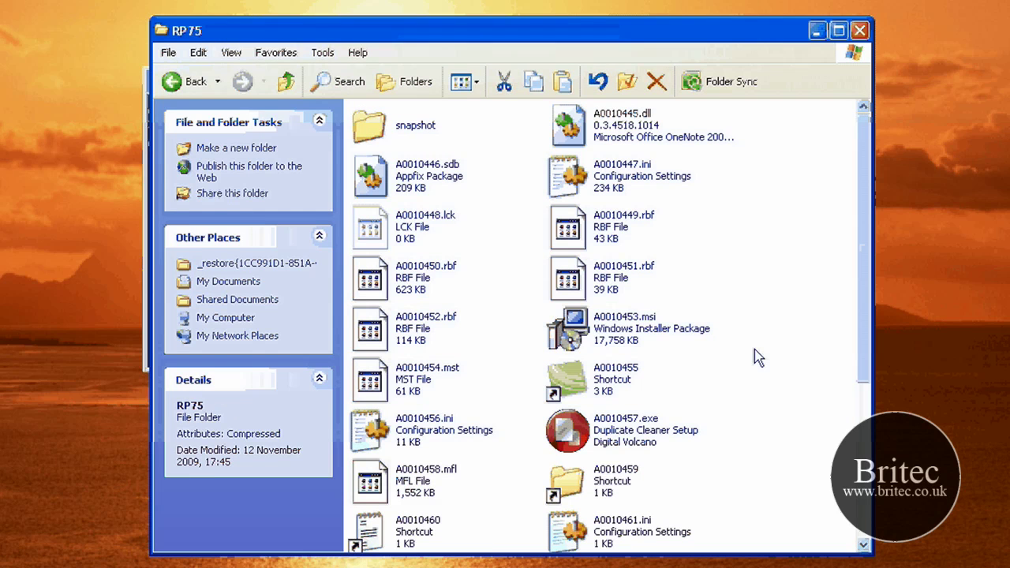
pyautogui.click(175, 82)
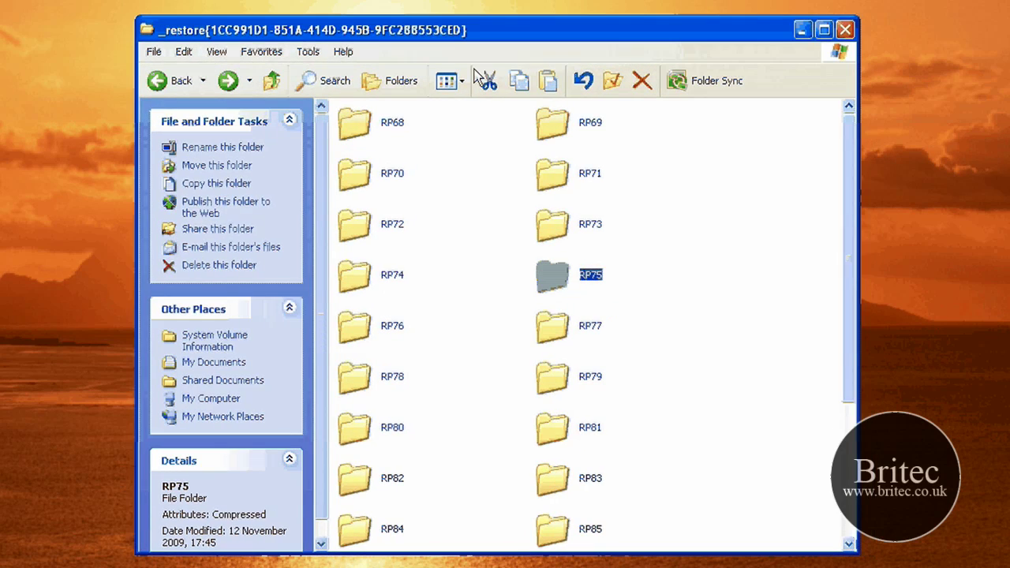
pyautogui.scroll(-3, 754, 430)
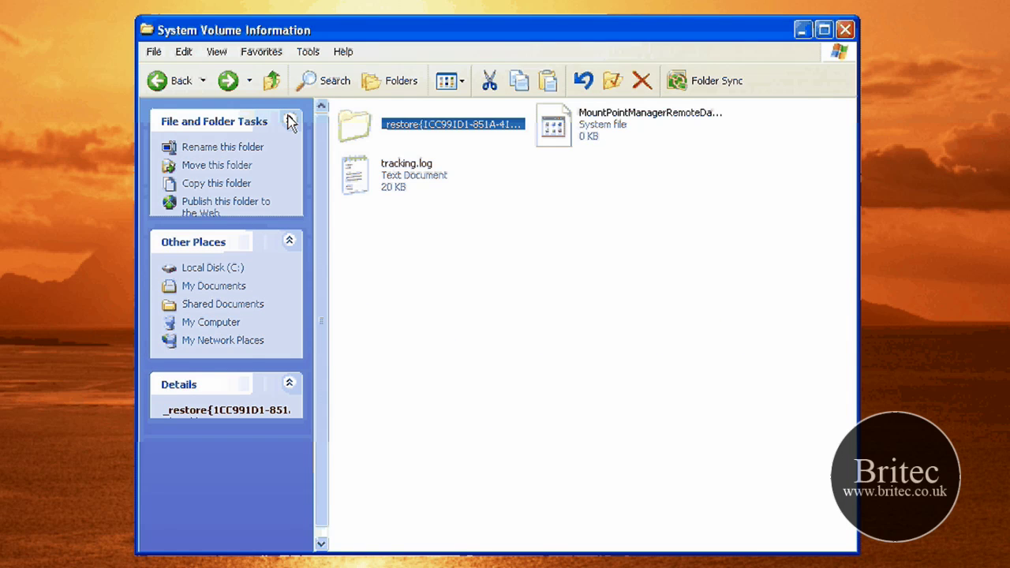
pyautogui.press('BackSpace')
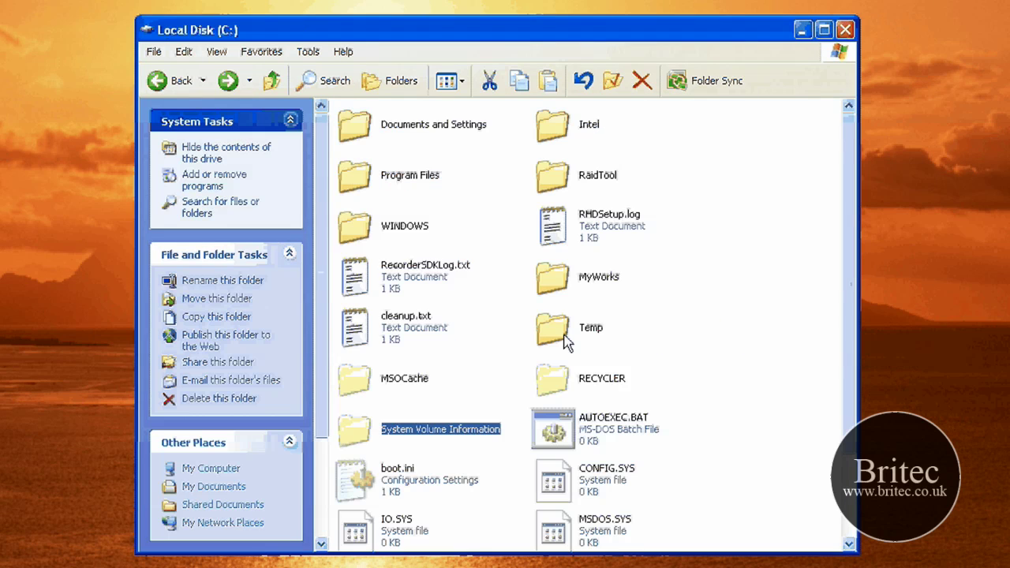
pyautogui.moveTo(433, 439)
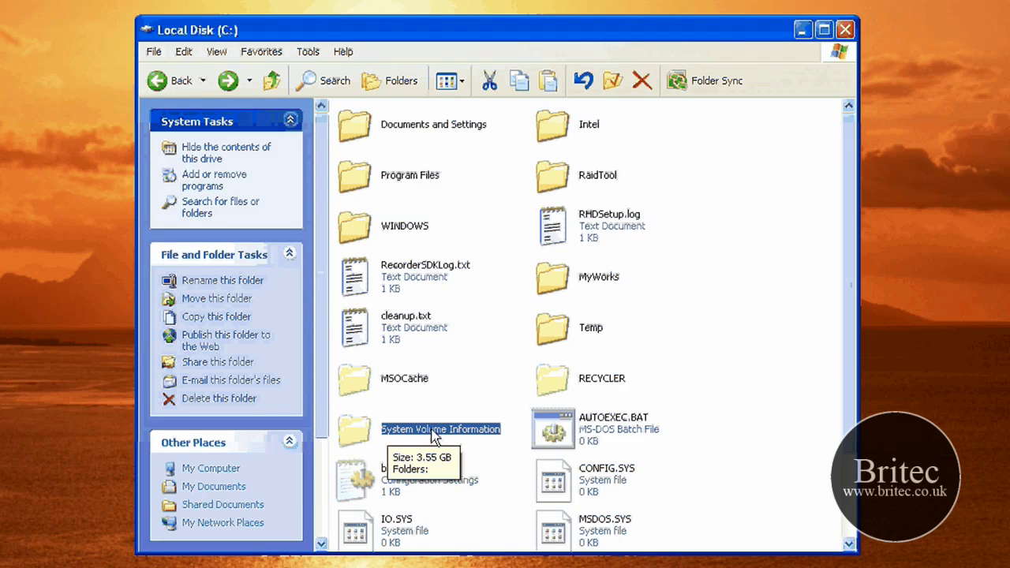
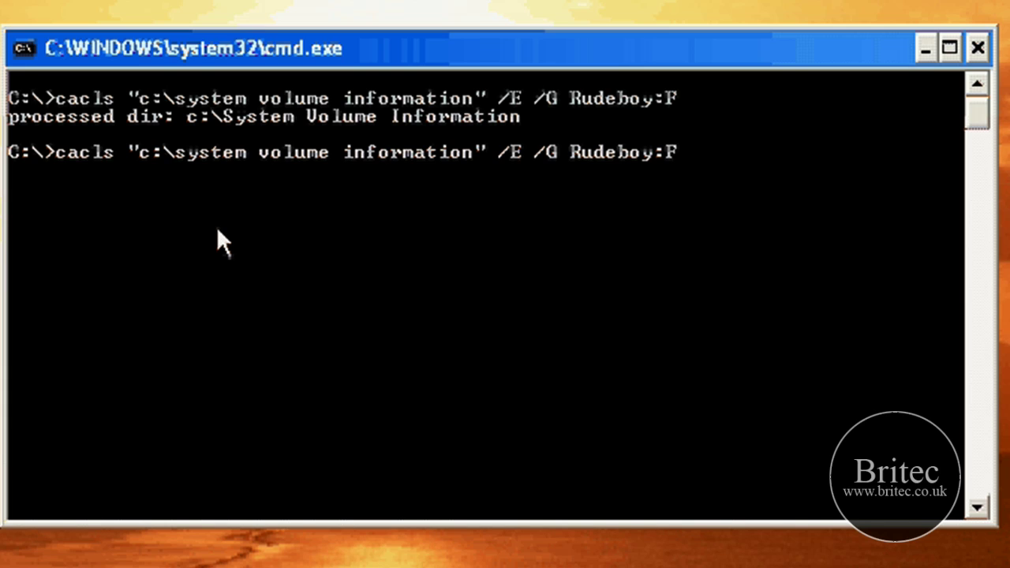
# Remove ':F' from the recalled cacls command on System Volume Information, preparing to swap /G for /R
pyautogui.press('BackSpace')
pyautogui.press('BackSpace')
pyautogui.press('Left')
pyautogui.press('Left')
pyautogui.press('Left')
pyautogui.press('Left')
pyautogui.press('Left')
pyautogui.press('Left')
pyautogui.press('Left')
pyautogui.press('Left')
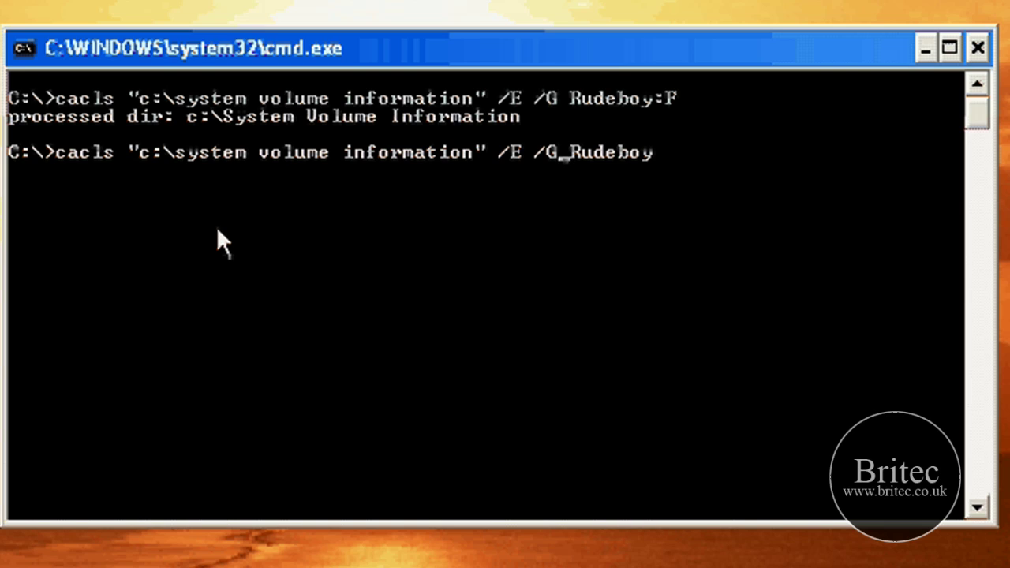
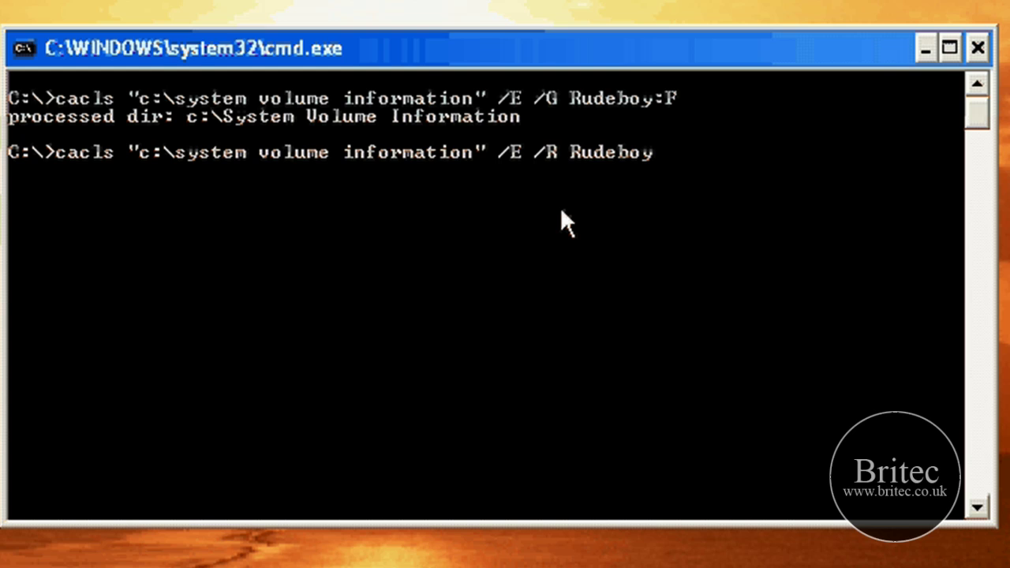
# Run cacls /E /R to revoke the user account's access to C:\System Volume Information
pyautogui.press('Return')
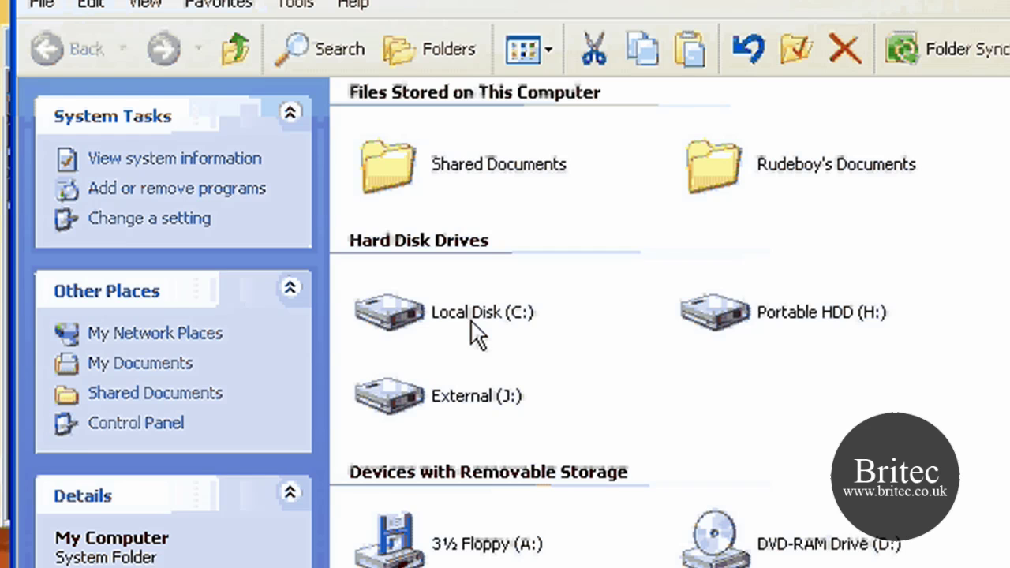
# Open Local Disk (C:) and confirm System Volume Information now fails with 'Access is denied'
pyautogui.doubleClick(478, 314)
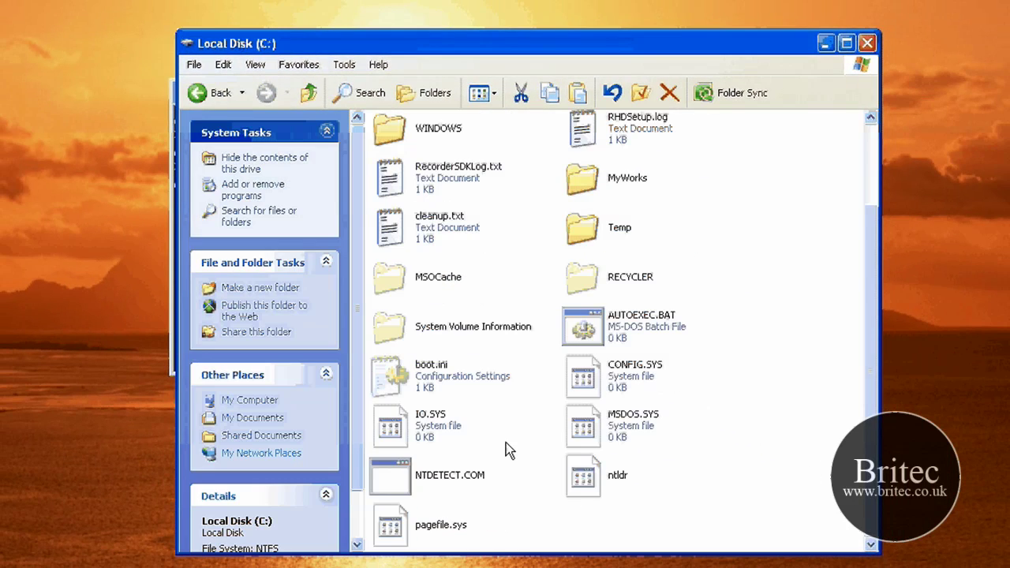
pyautogui.doubleClick(474, 326)
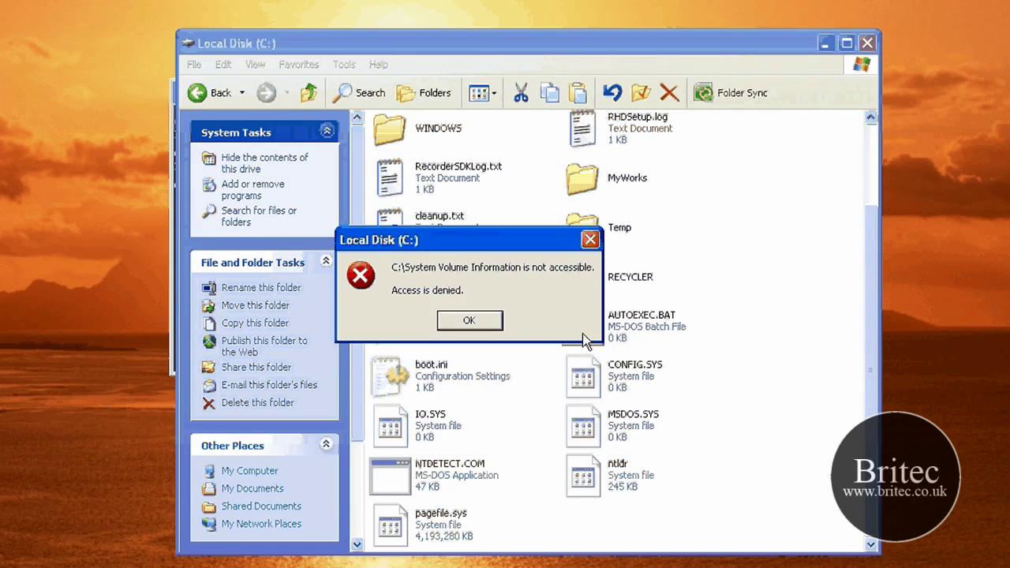
pyautogui.click(469, 322)
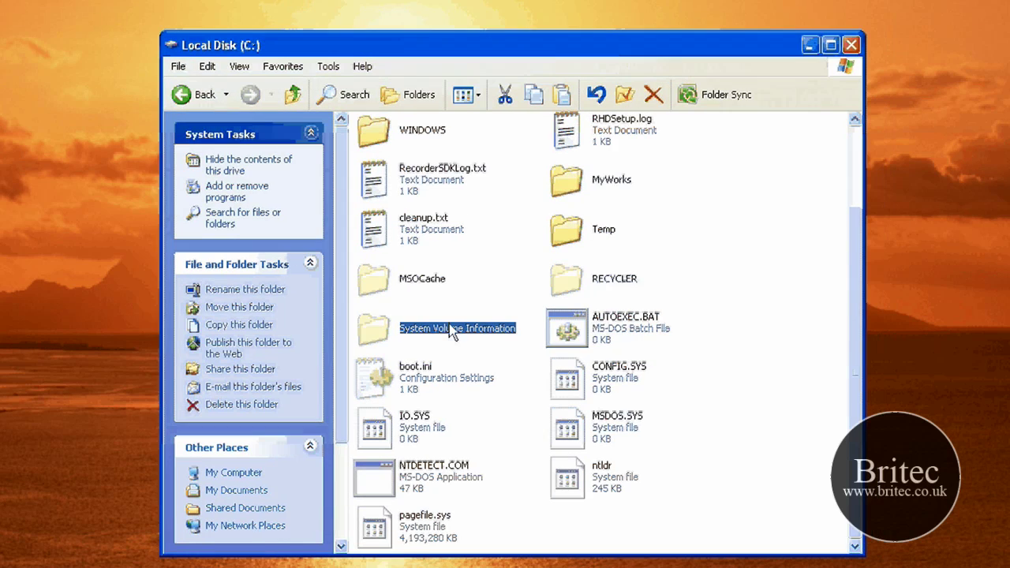
pyautogui.click(330, 66)
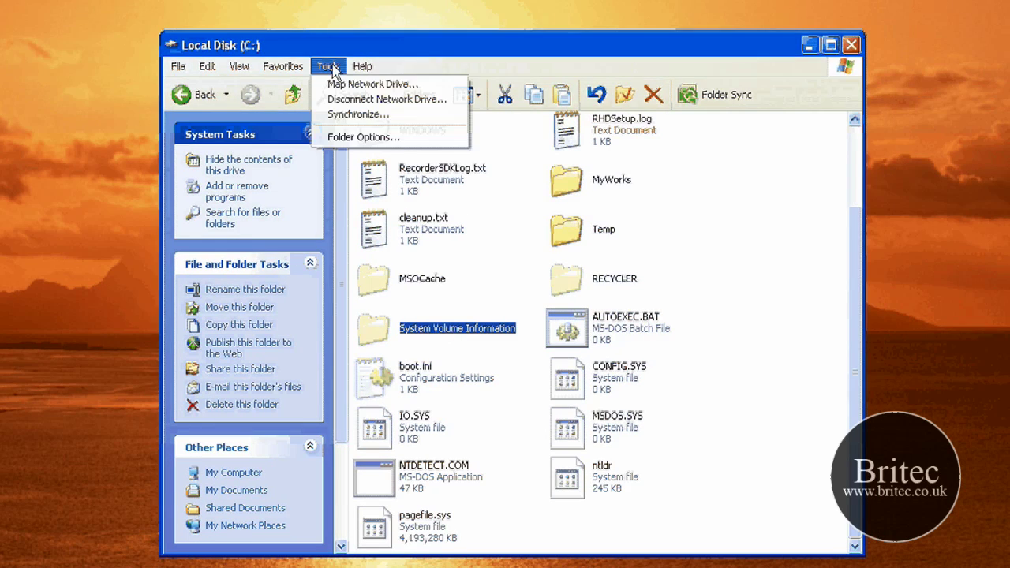
# In Folder Options' View settings, hide protected system files, hidden files and known file extensions
pyautogui.click(361, 139)
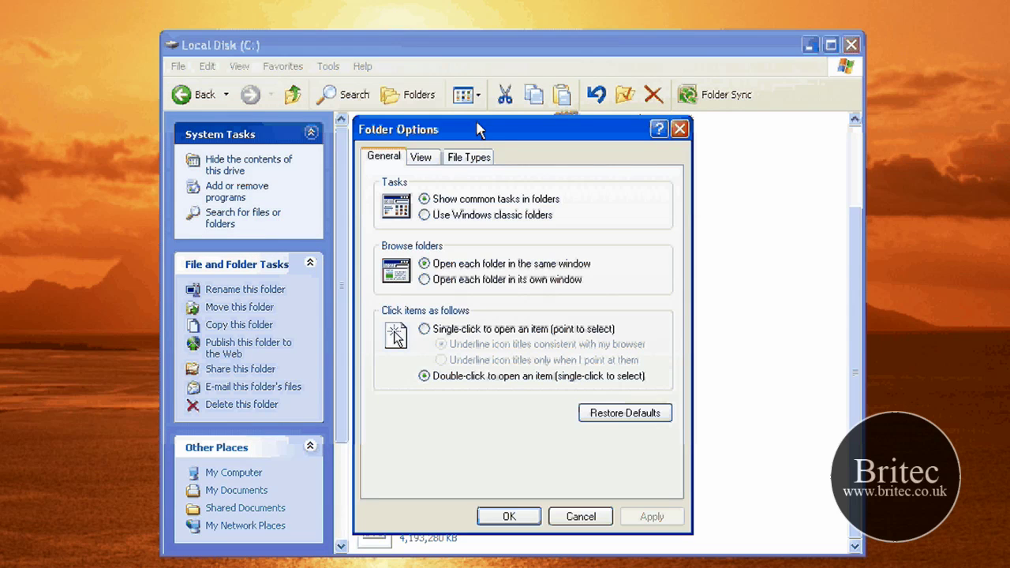
pyautogui.moveTo(476, 125); pyautogui.dragTo(473, 124)
pyautogui.click(418, 155)
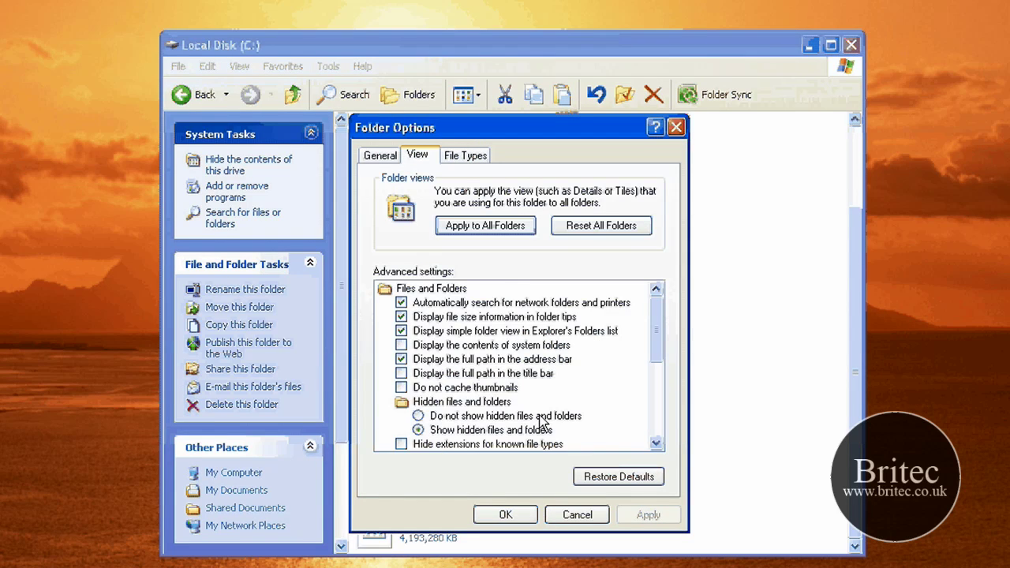
pyautogui.scroll(-1, 440, 435)
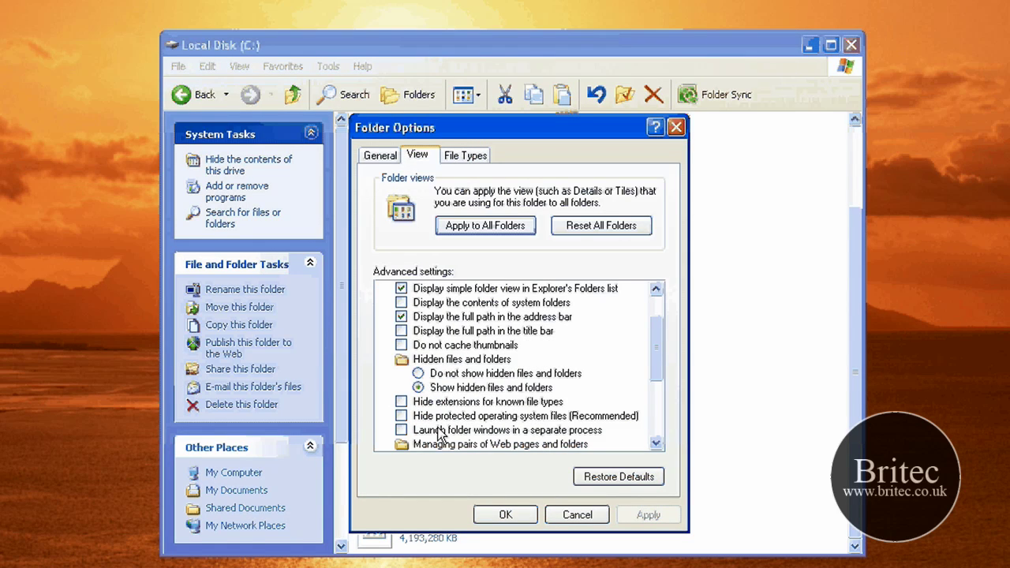
pyautogui.click(440, 421)
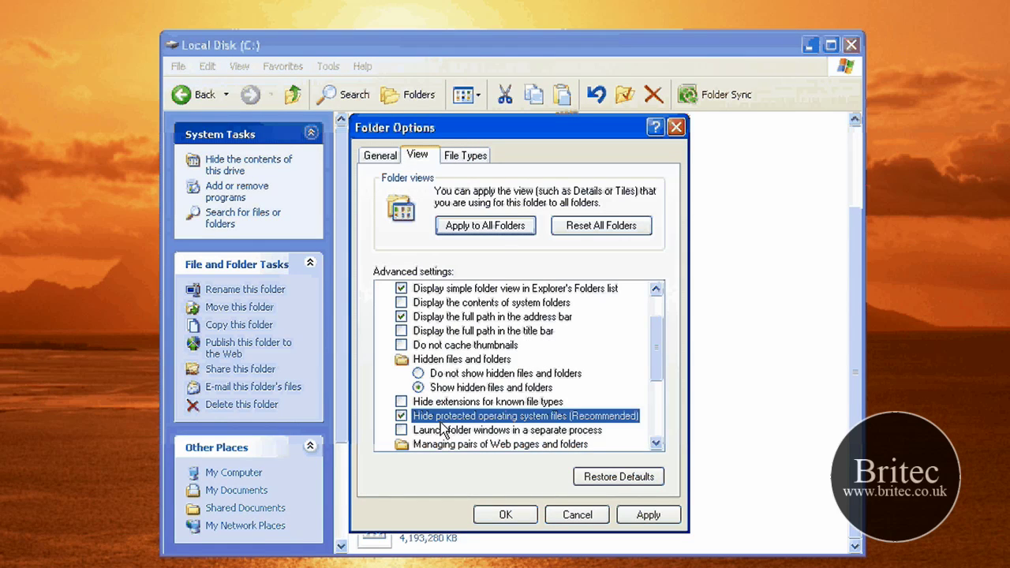
pyautogui.click(420, 375)
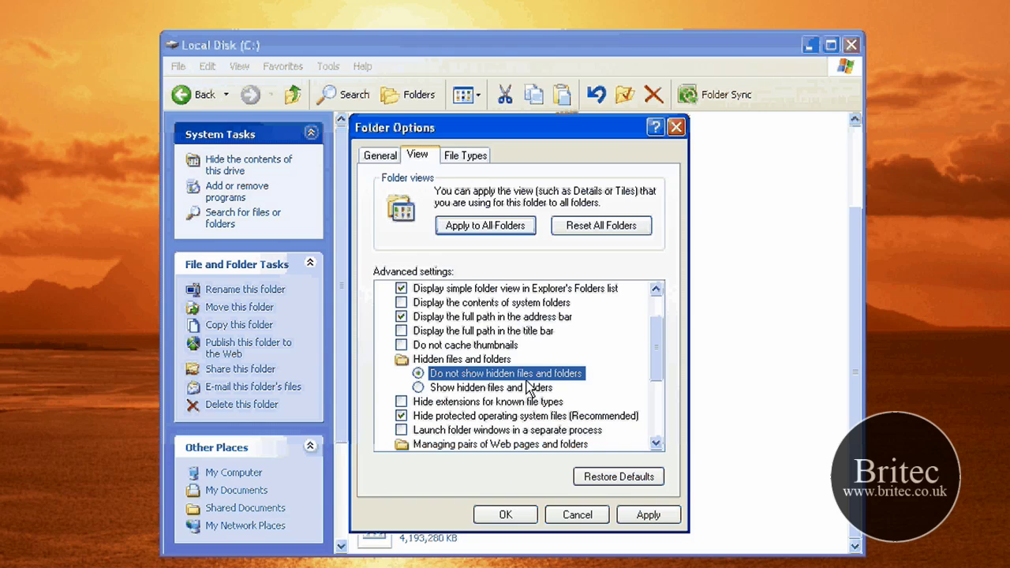
pyautogui.click(517, 402)
pyautogui.click(484, 519)
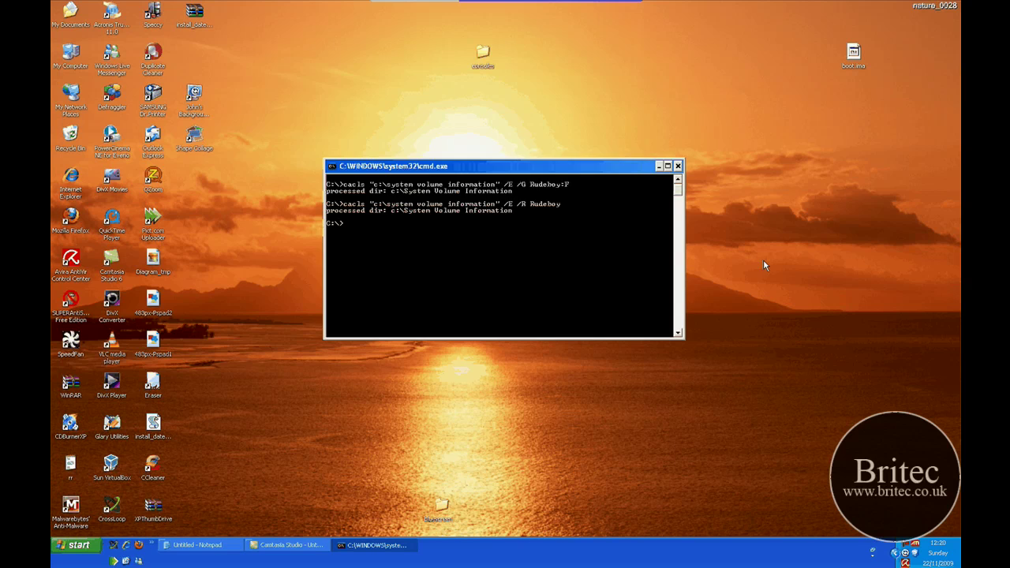
# Close Explorer, returning to the console showing the completed cacls /G and /R commands
pyautogui.click(908, 550)
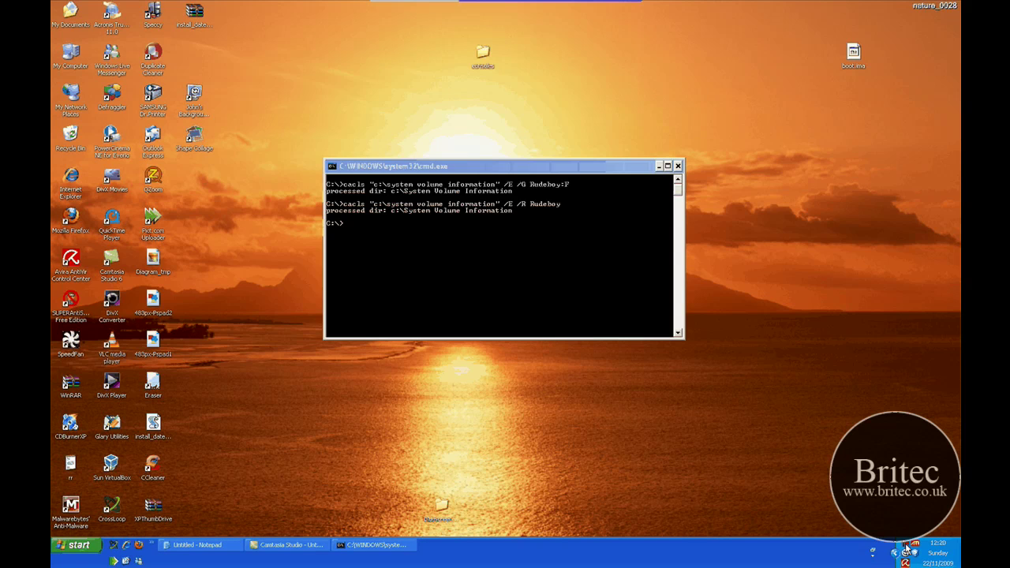